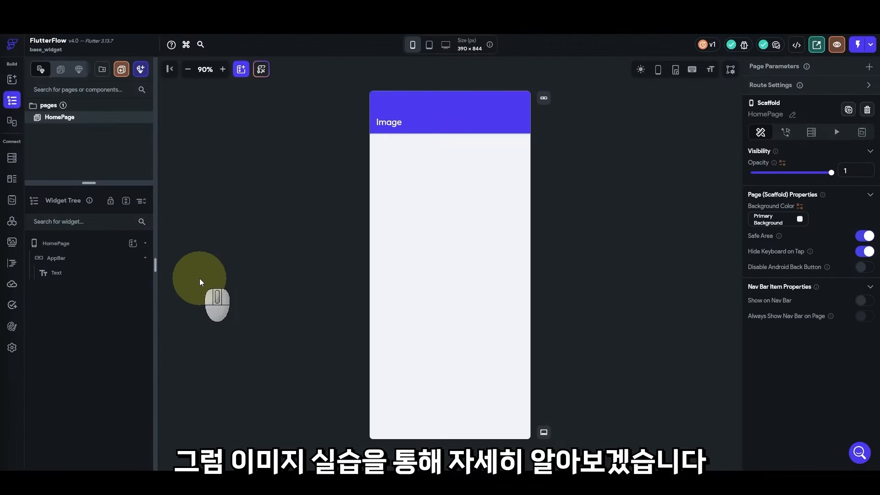
Add an Image widget to the HomePage body
{"action": "left_click", "coordinate": [132, 243]}
{"action": "left_click", "coordinate": [227, 341]}
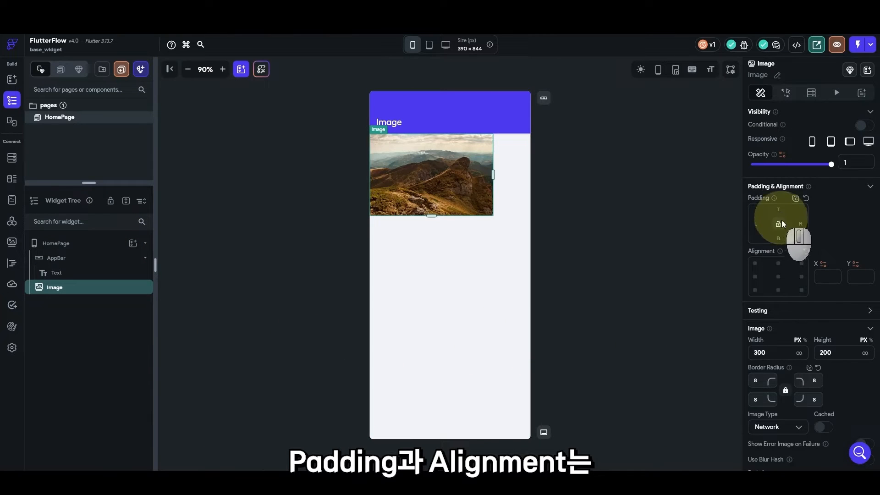
Set both the width and the height of the image to infinity
{"action": "scroll", "coordinate": [785, 209], "scroll_direction": "down", "scroll_amount": 2}
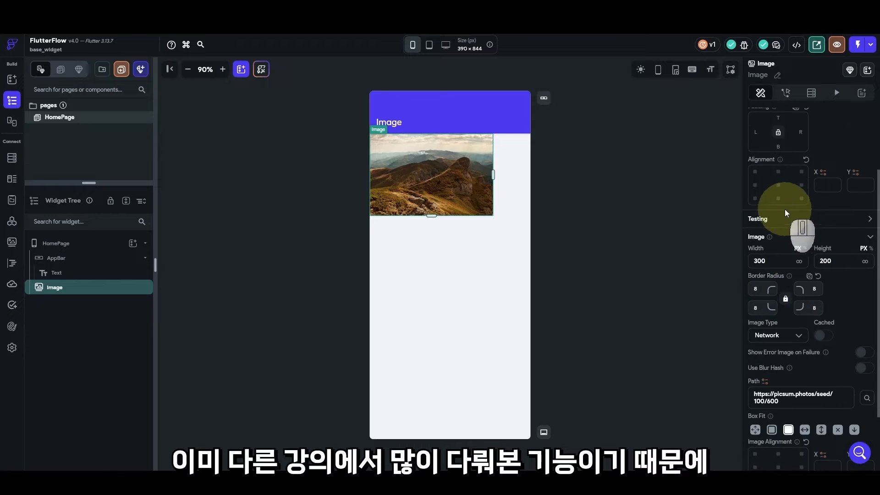
{"action": "scroll", "coordinate": [787, 188], "scroll_direction": "down", "scroll_amount": 1}
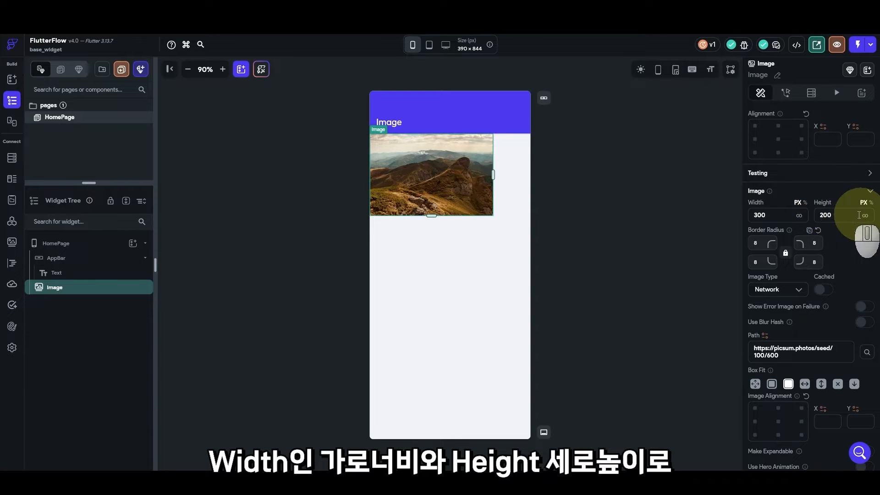
{"action": "left_click_drag", "start_coordinate": [838, 216], "coordinate": [819, 216]}
{"action": "left_click_drag", "start_coordinate": [751, 217], "coordinate": [767, 216]}
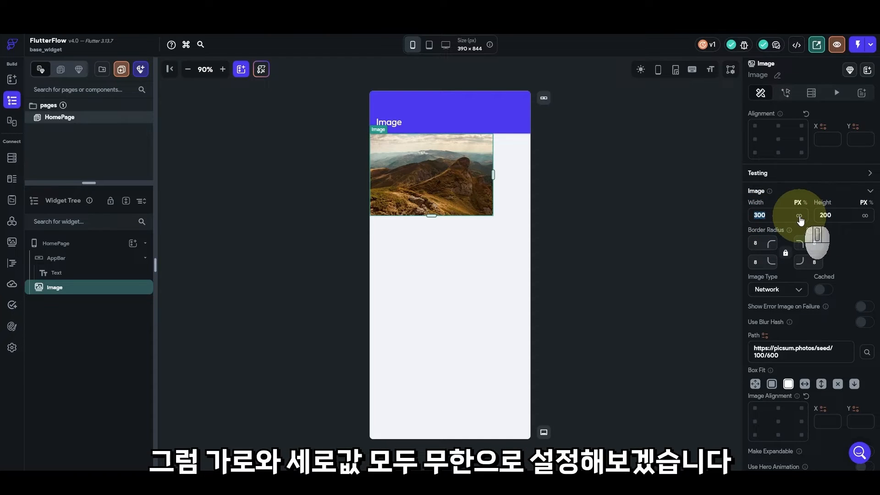
{"action": "left_click", "coordinate": [800, 216]}
{"action": "left_click", "coordinate": [865, 216]}
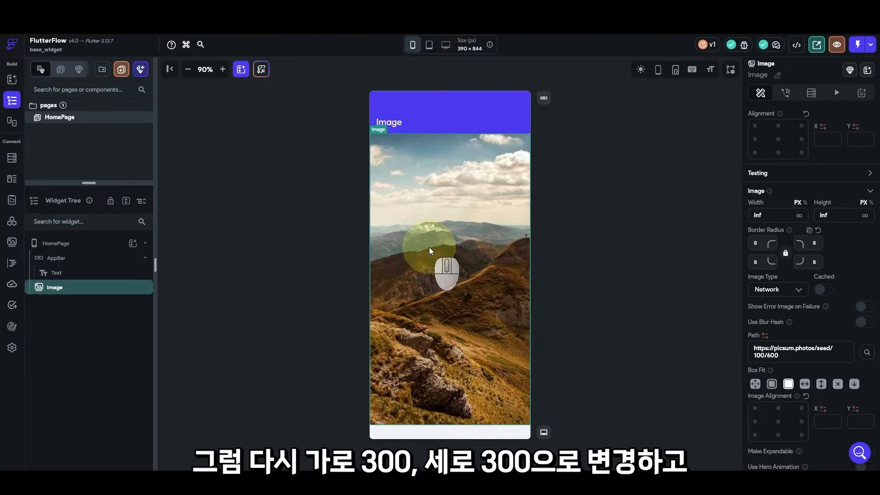
Set the image's width and height to 300 px each and align it to the centre of the page
{"action": "left_click", "coordinate": [761, 215]}
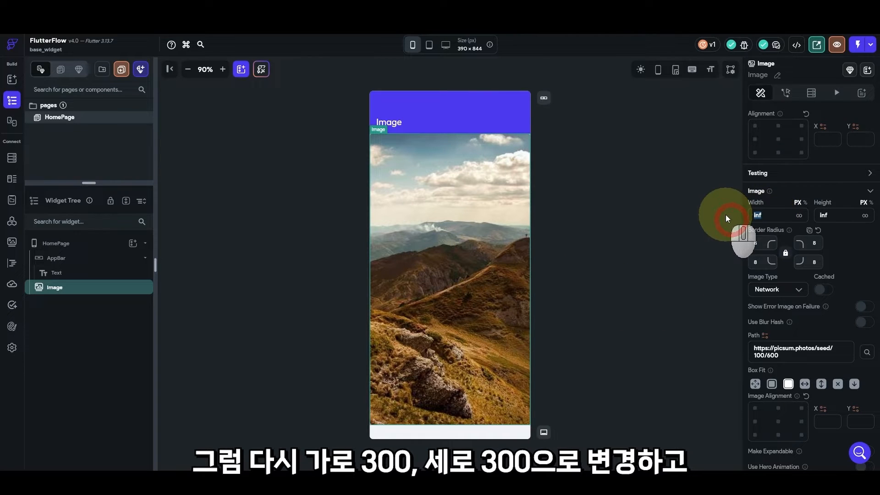
{"action": "type", "text": "300"}
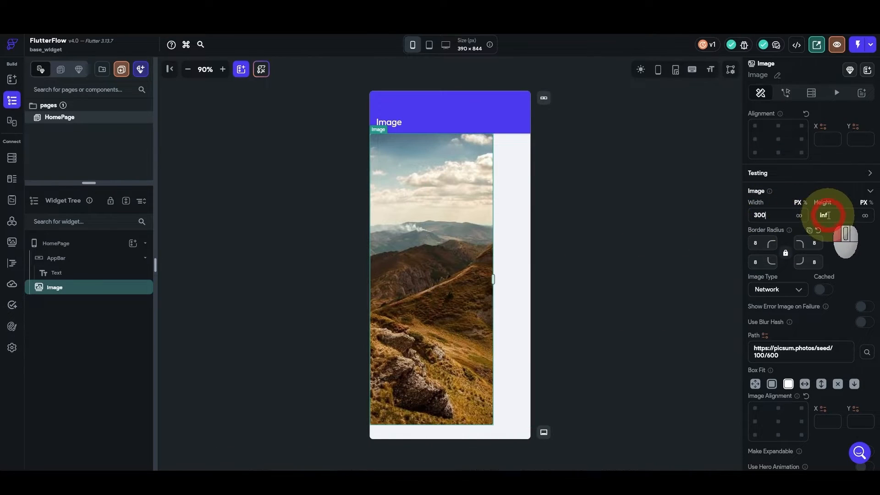
{"action": "left_click_drag", "start_coordinate": [829, 215], "coordinate": [797, 217]}
{"action": "type", "text": "300"}
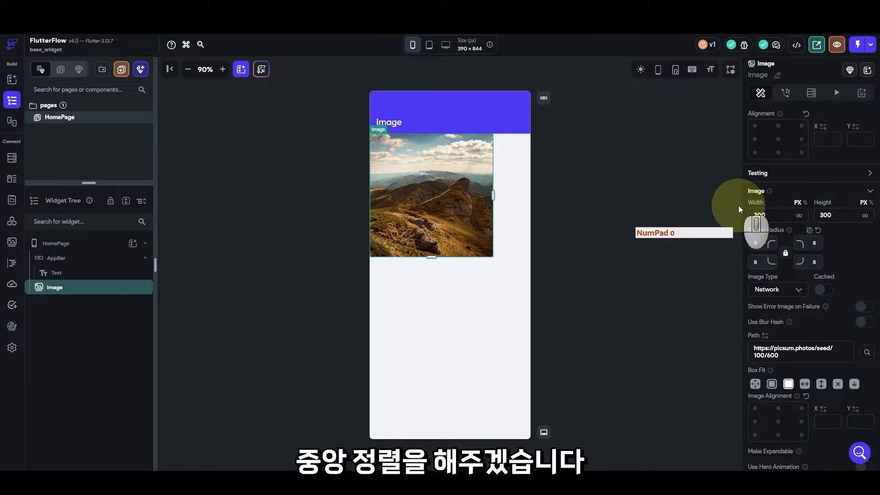
{"action": "left_click", "coordinate": [778, 140]}
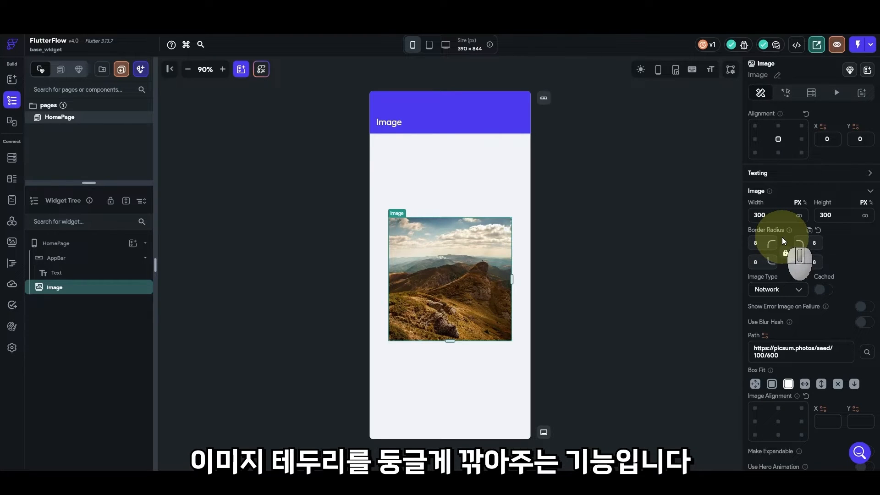
Set the image's border radius to 30 on all corners, then deselect the image
{"action": "left_click", "coordinate": [616, 281]}
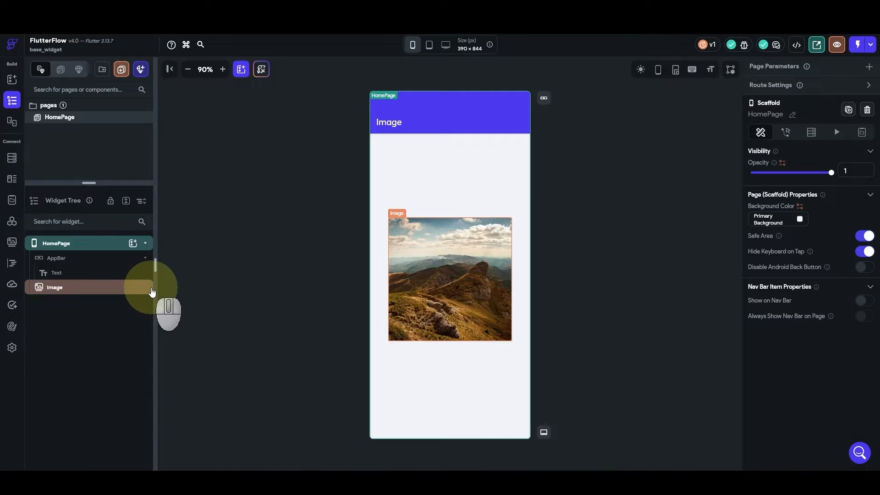
{"action": "left_click", "coordinate": [128, 293]}
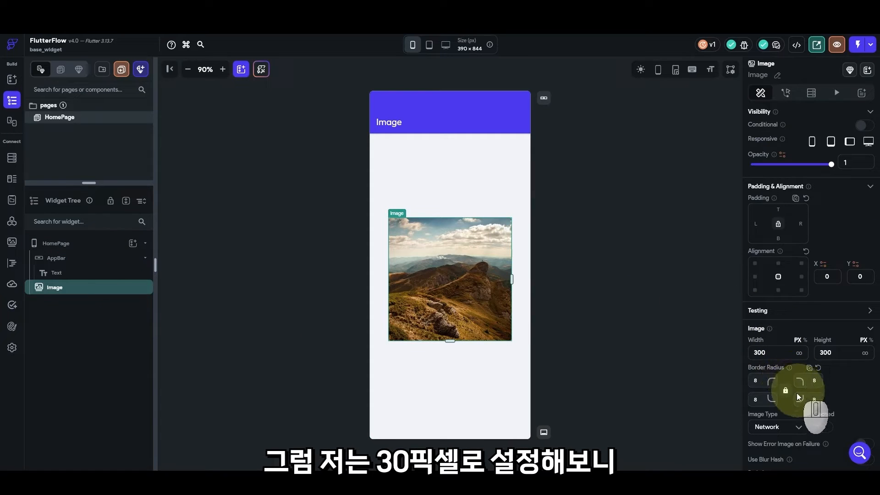
{"action": "double_click", "coordinate": [754, 380]}
{"action": "type", "text": "30"}
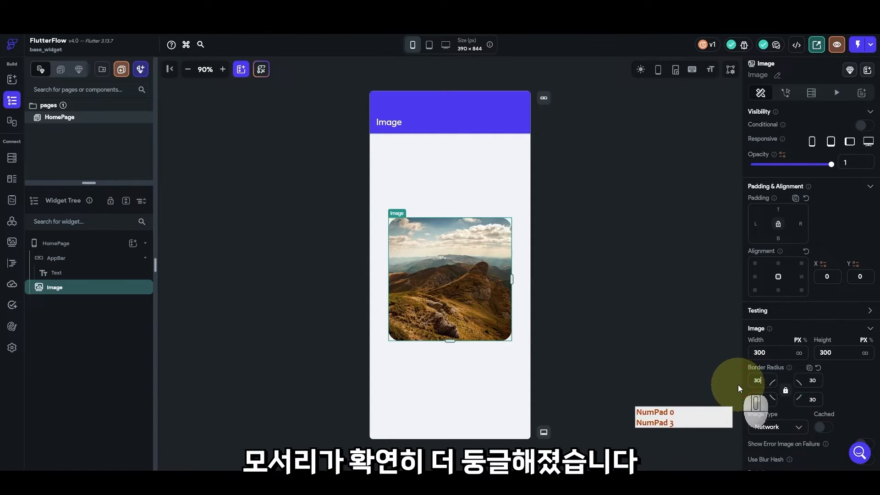
{"action": "left_click", "coordinate": [696, 323]}
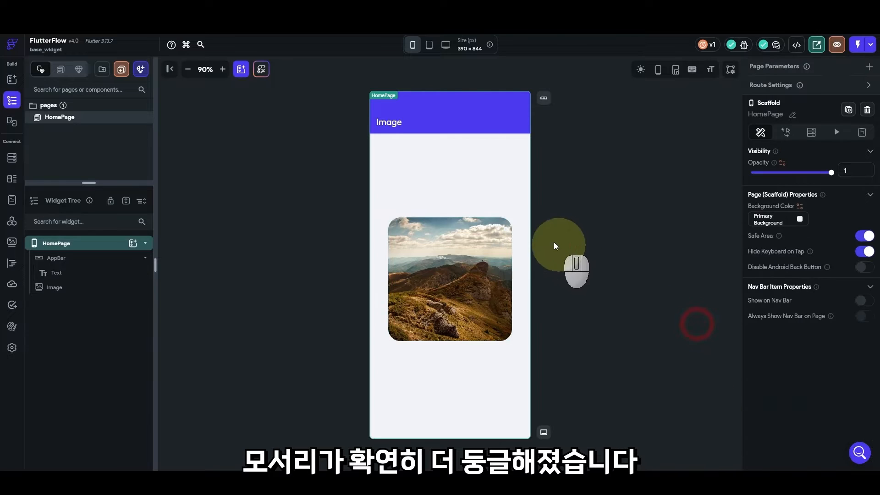
Change the image's type to Asset and switch it back to Network
{"action": "left_click", "coordinate": [88, 289]}
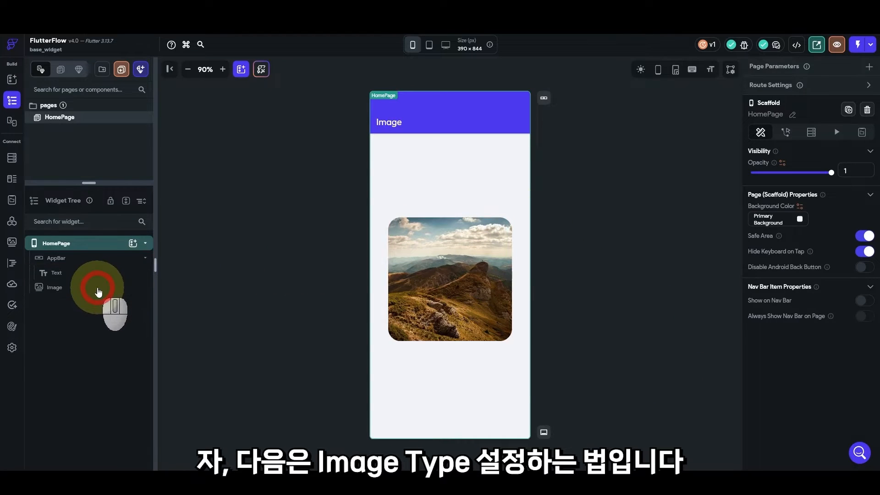
{"action": "scroll", "coordinate": [780, 332], "scroll_direction": "down", "scroll_amount": 4}
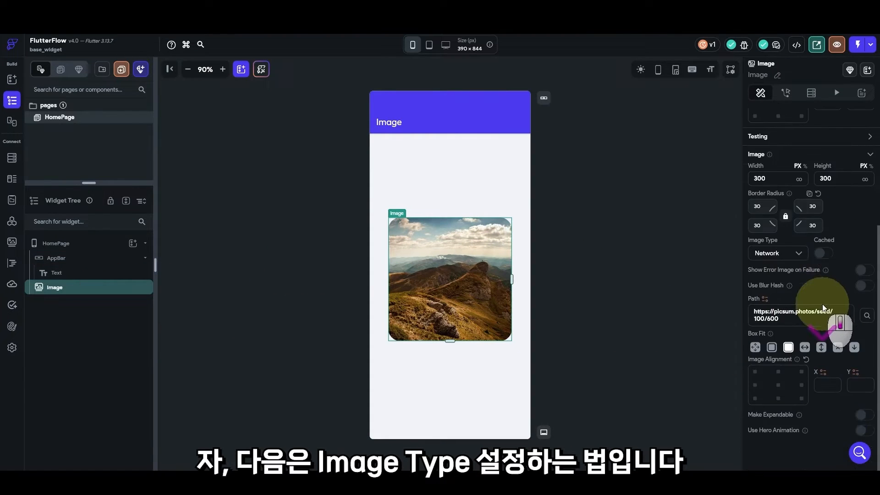
{"action": "left_click", "coordinate": [802, 254]}
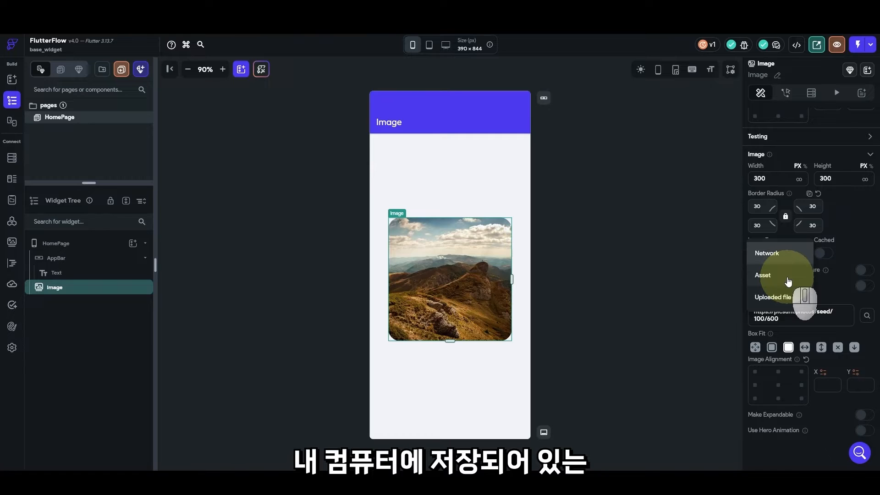
{"action": "left_click", "coordinate": [788, 277]}
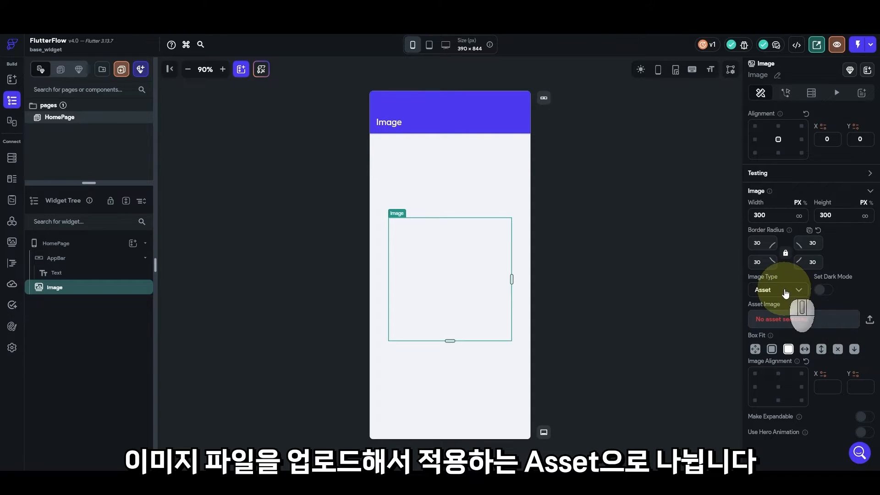
{"action": "left_click", "coordinate": [786, 292]}
{"action": "left_click", "coordinate": [776, 273]}
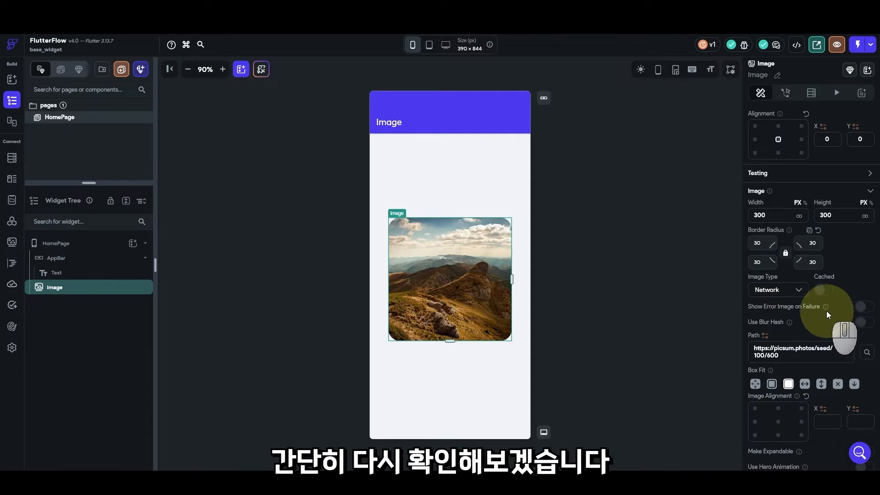
Change the seed number in the image's picsum.photos path to 357
{"action": "scroll", "coordinate": [827, 311], "scroll_direction": "down", "scroll_amount": 1}
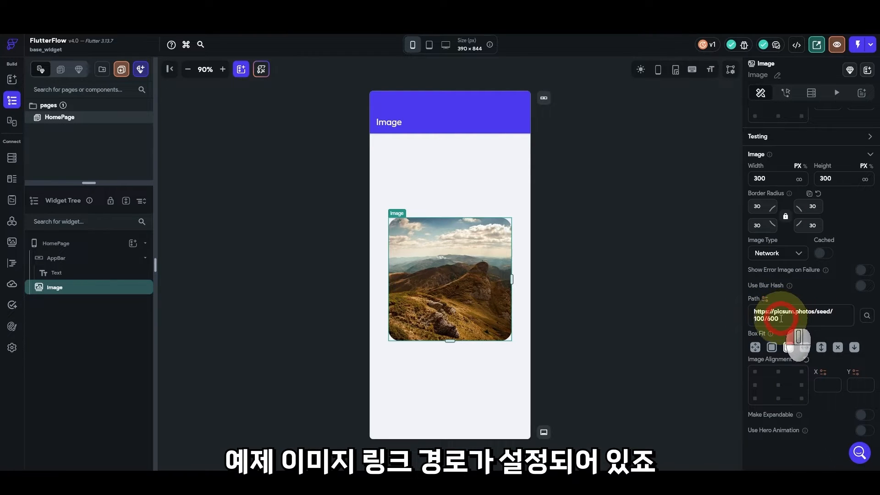
{"action": "left_click_drag", "start_coordinate": [753, 311], "coordinate": [784, 317]}
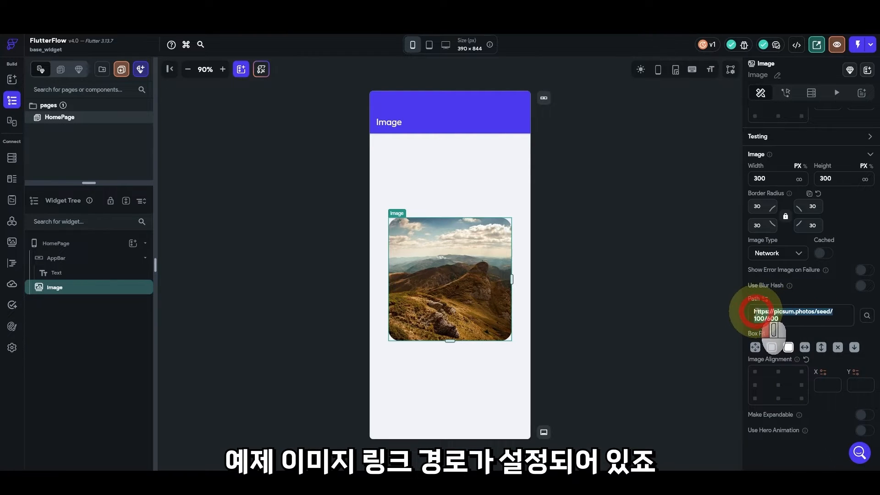
{"action": "left_click", "coordinate": [792, 318]}
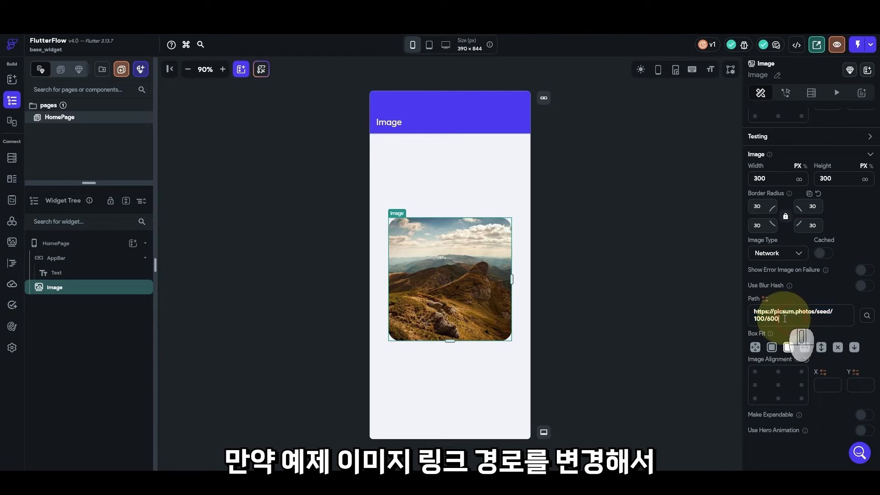
{"action": "left_click", "coordinate": [755, 320]}
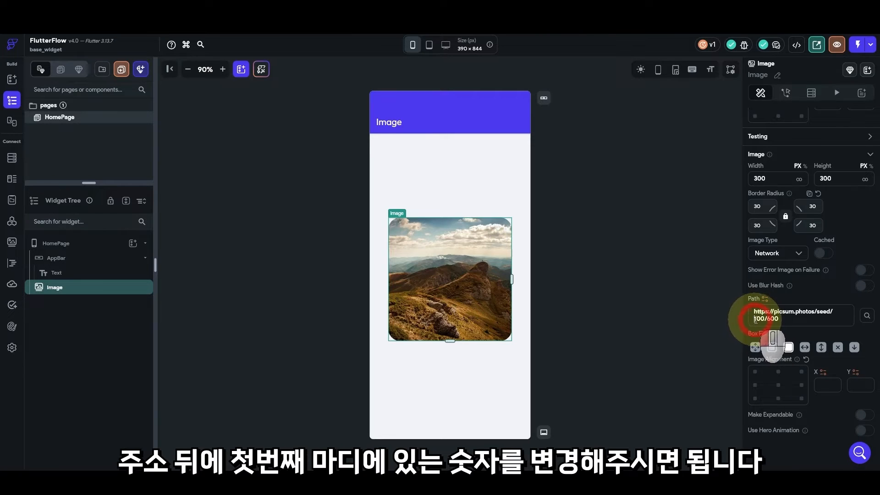
{"action": "double_click", "coordinate": [759, 319]}
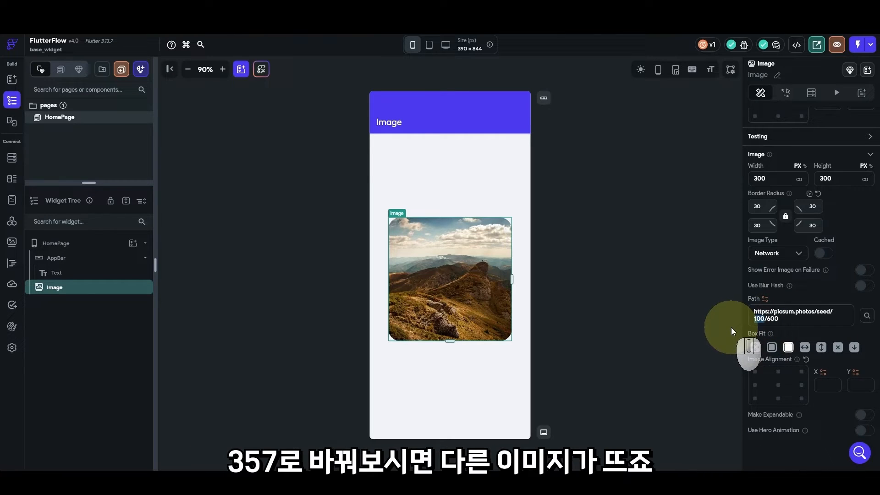
{"action": "type", "text": "357"}
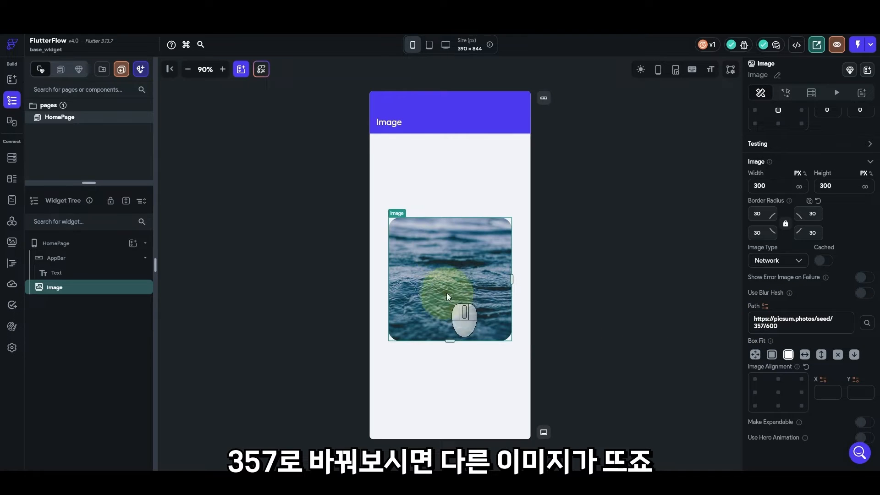
Try pixel size 10 at the end of the picsum.photos path, and raise it to 1000
{"action": "double_click", "coordinate": [774, 327]}
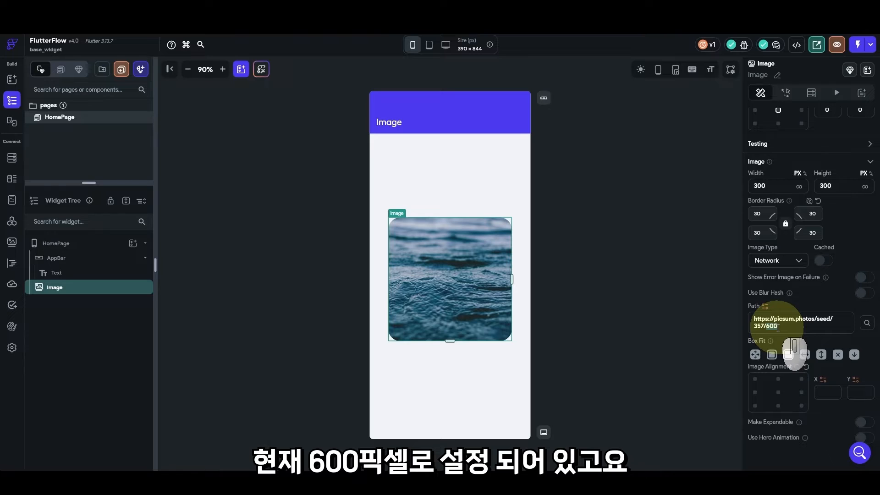
{"action": "type", "text": "10"}
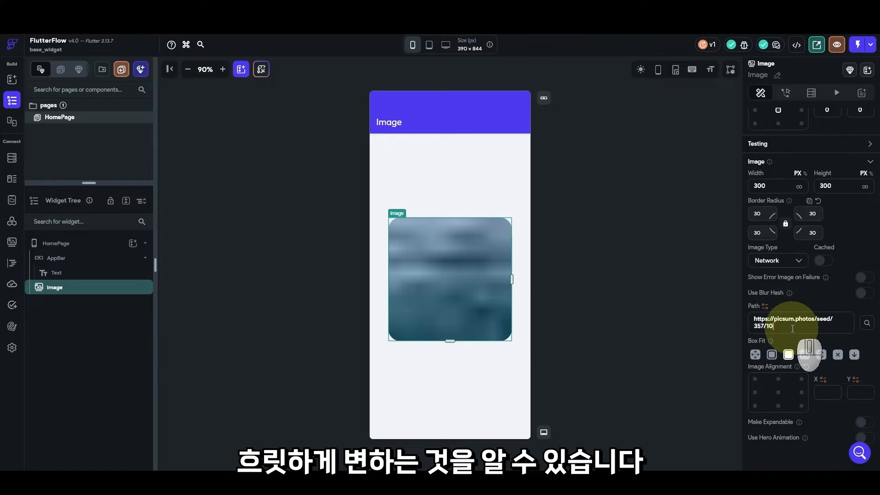
{"action": "type", "text": "00"}
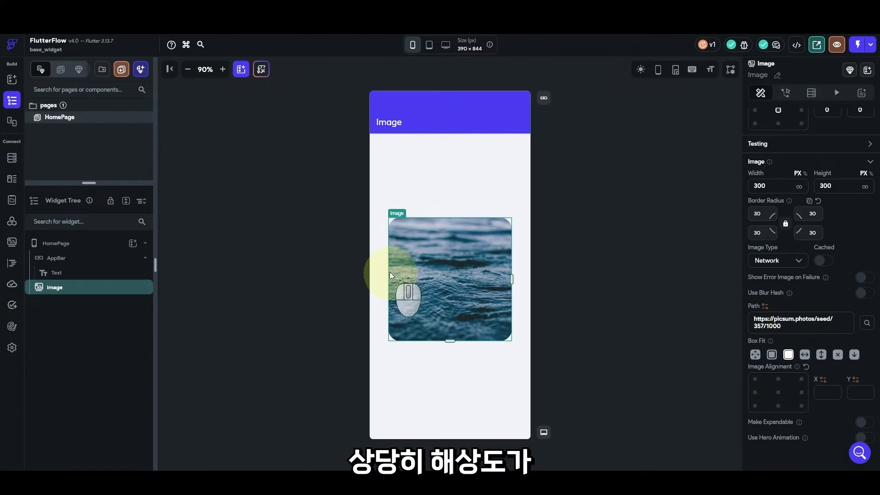
{"action": "left_click", "coordinate": [788, 326]}
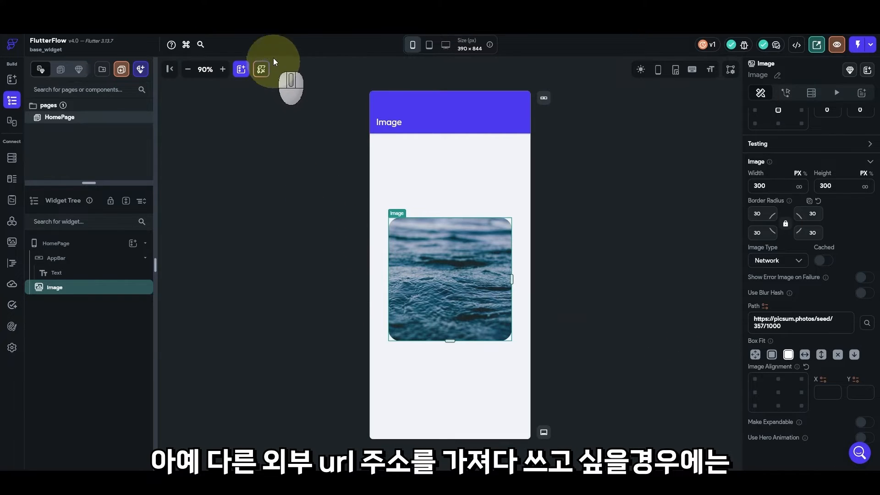
Switch to the Google Images results for apple and copy the image address of the Britannica apple tree photo
{"action": "left_click", "coordinate": [269, 8]}
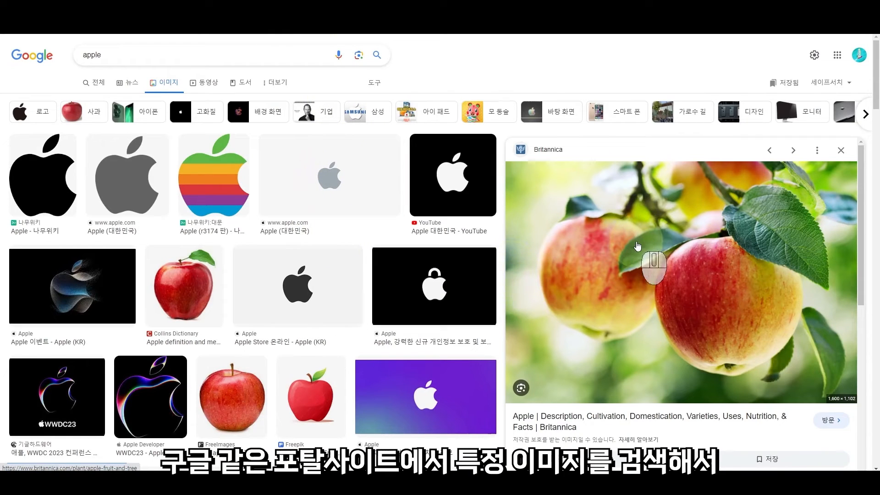
{"action": "right_click", "coordinate": [645, 278]}
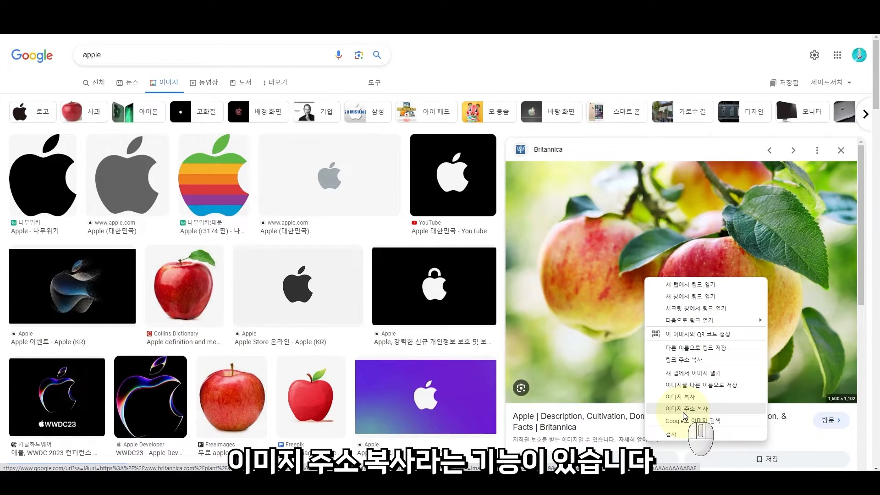
{"action": "left_click", "coordinate": [684, 412]}
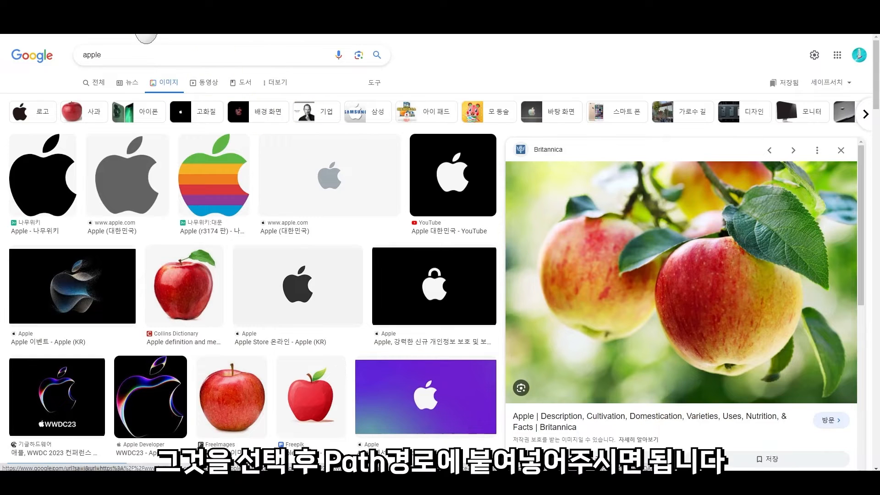
Return to FlutterFlow and replace the image's whole path with the copied Britannica image address
{"action": "left_click", "coordinate": [87, 10]}
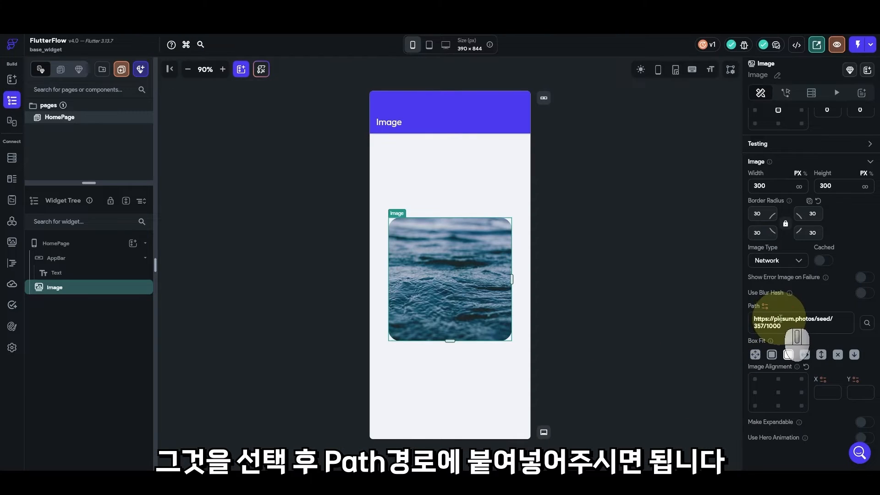
{"action": "left_click_drag", "start_coordinate": [787, 322], "coordinate": [717, 307]}
{"action": "left_click", "coordinate": [821, 320]}
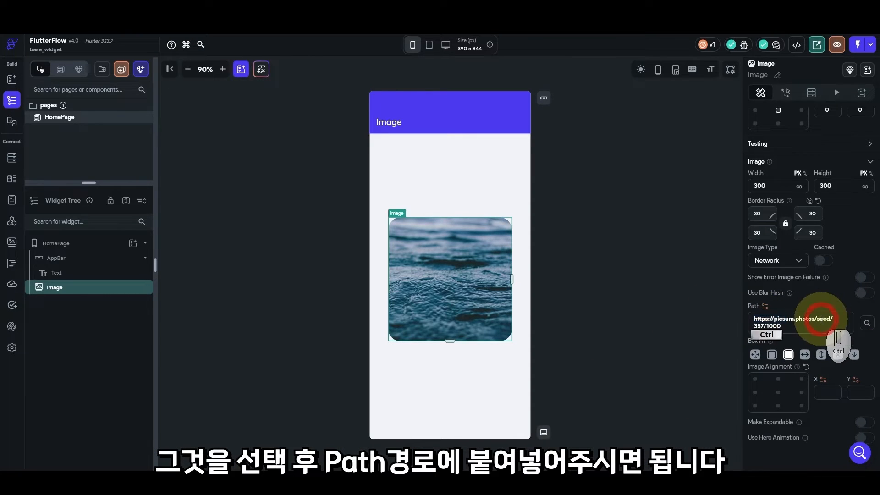
{"action": "key", "text": "ctrl+a"}
{"action": "key", "text": "ctrl+v"}
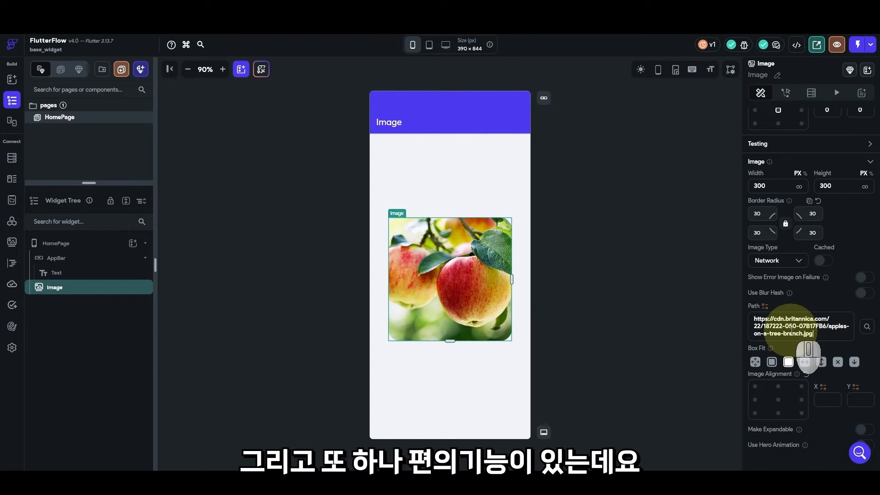
{"action": "left_click", "coordinate": [846, 334]}
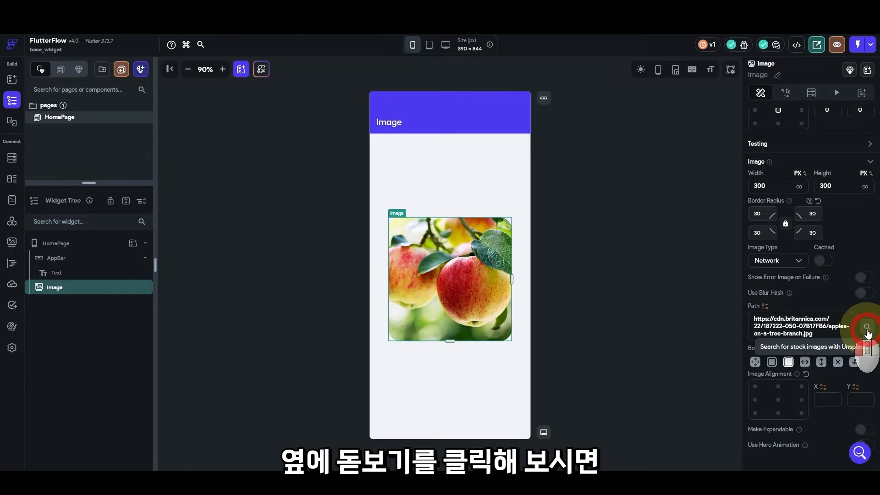
Browse the Unsplash stock photos and select the pink ballet shoes photo as the image's network path
{"action": "left_click", "coordinate": [866, 327]}
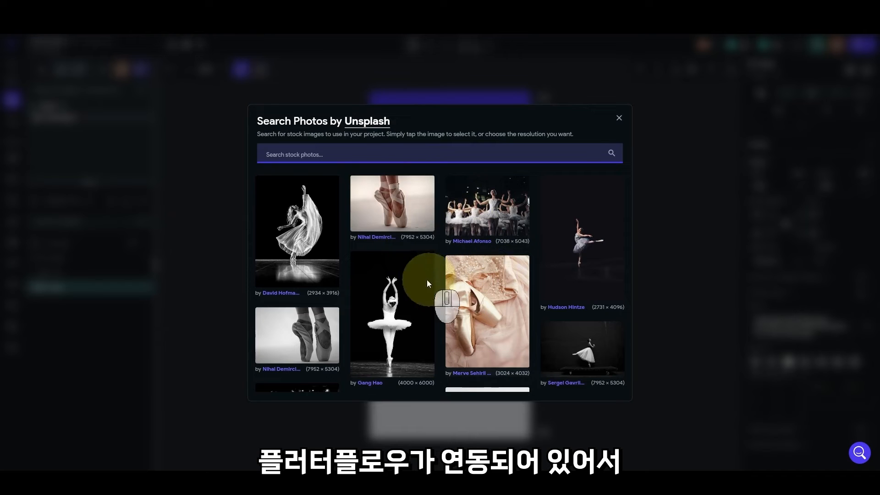
{"action": "scroll", "coordinate": [448, 277], "scroll_direction": "down", "scroll_amount": 4}
{"action": "scroll", "coordinate": [495, 274], "scroll_direction": "down", "scroll_amount": 5}
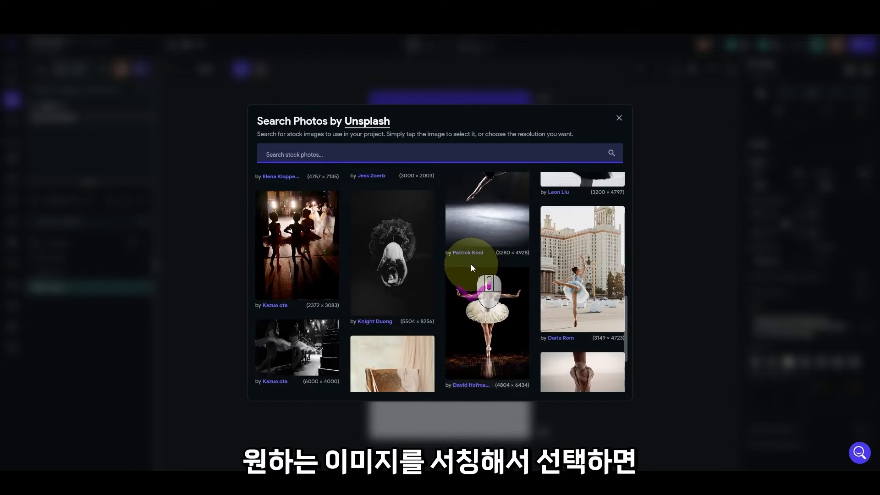
{"action": "scroll", "coordinate": [310, 177], "scroll_direction": "up", "scroll_amount": 2}
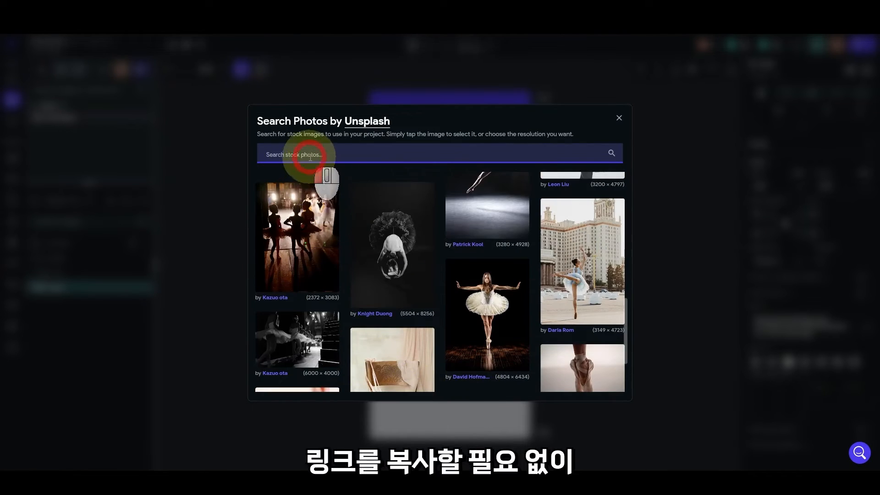
{"action": "mouse_move", "coordinate": [557, 302]}
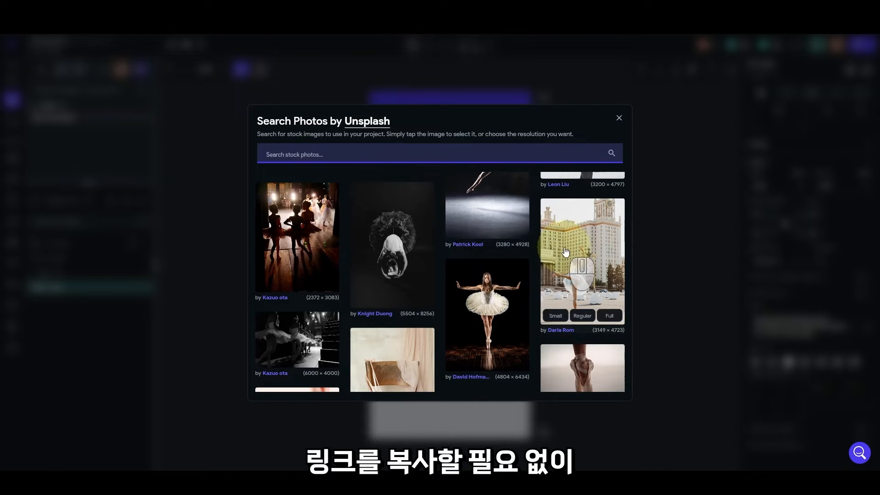
{"action": "scroll", "coordinate": [512, 266], "scroll_direction": "up", "scroll_amount": 5}
{"action": "left_click", "coordinate": [490, 226]}
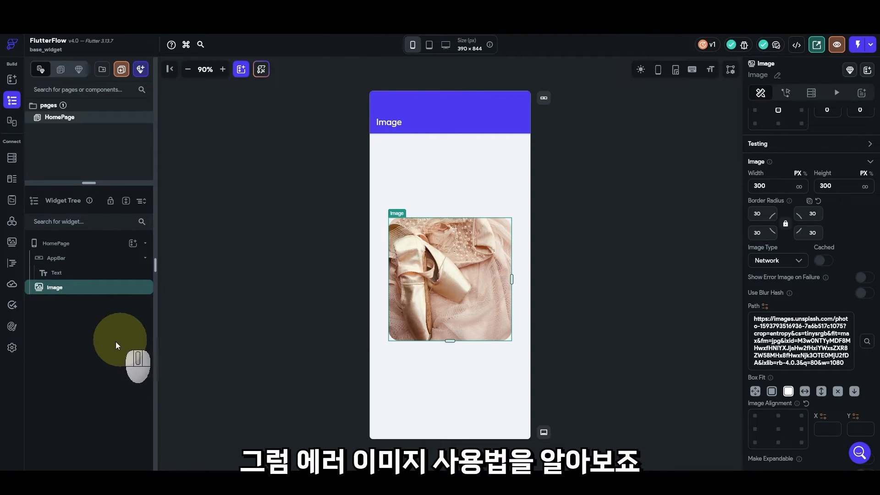
Open the App Assets settings and upload the error picture from the img folder as the error placeholder image
{"action": "left_click", "coordinate": [12, 351]}
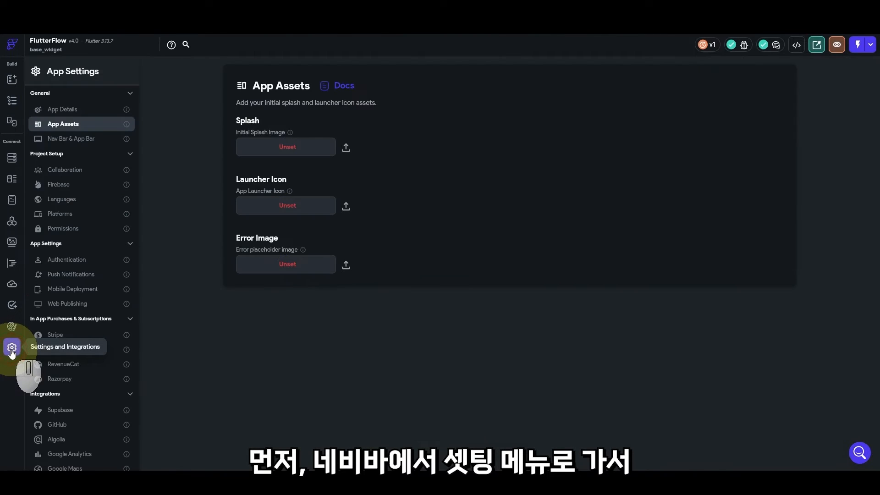
{"action": "left_click", "coordinate": [71, 131]}
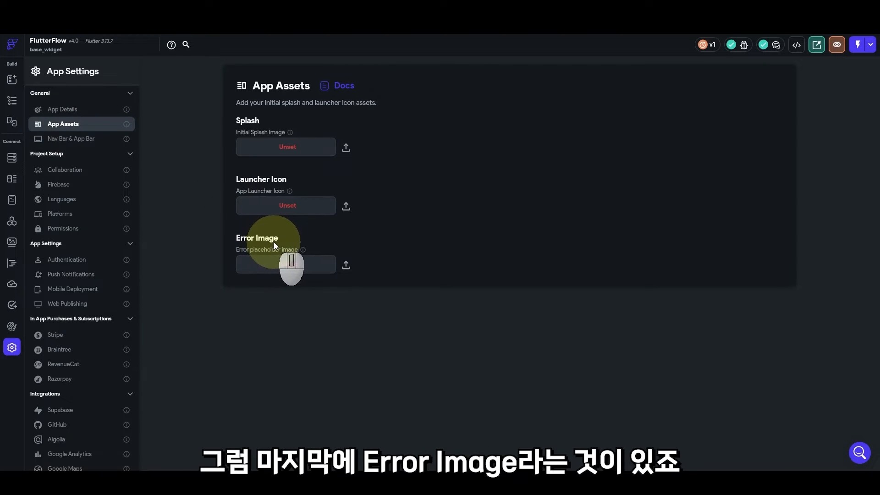
{"action": "left_click", "coordinate": [347, 267]}
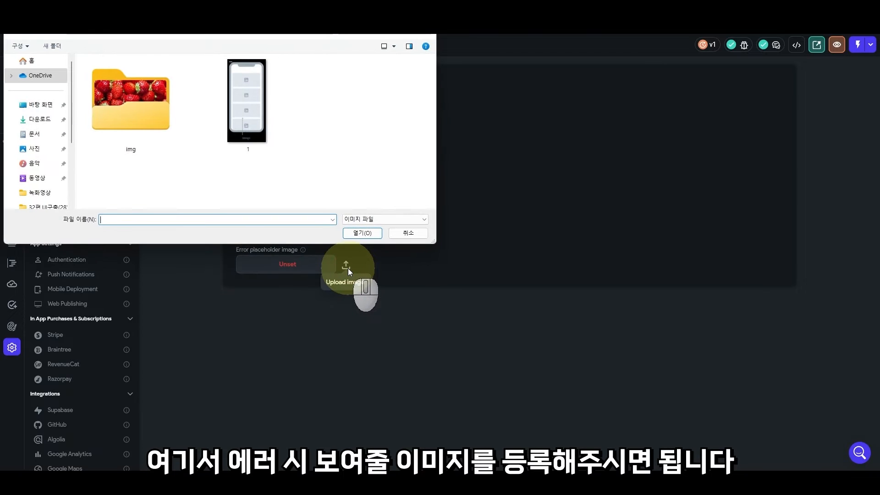
{"action": "double_click", "coordinate": [131, 115]}
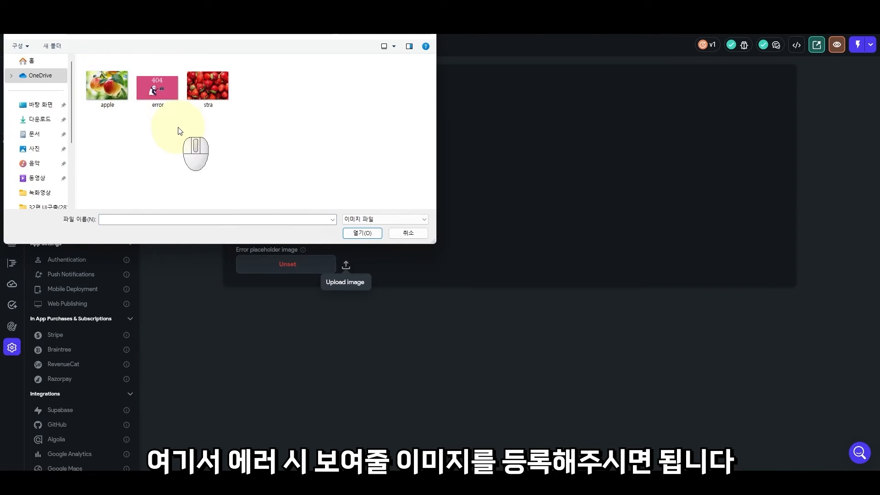
{"action": "double_click", "coordinate": [154, 105]}
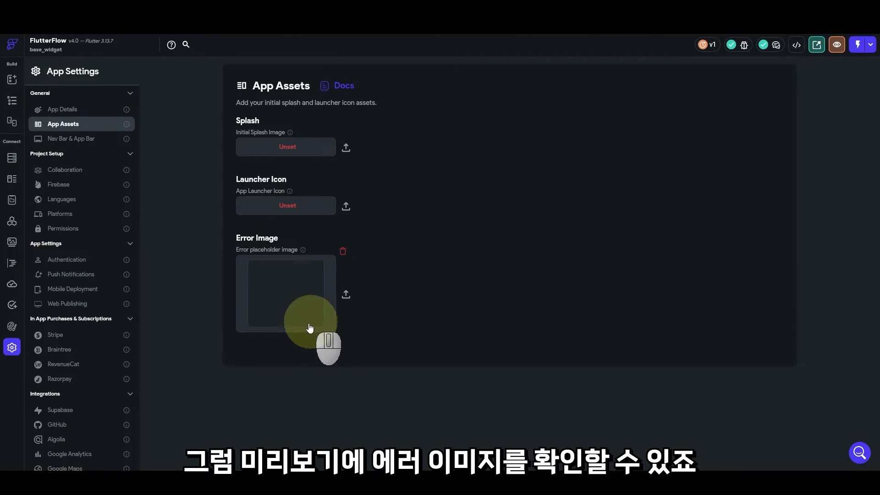
Return to the page builder and enable Show Error Image on Failure for the image
{"action": "left_click", "coordinate": [7, 81]}
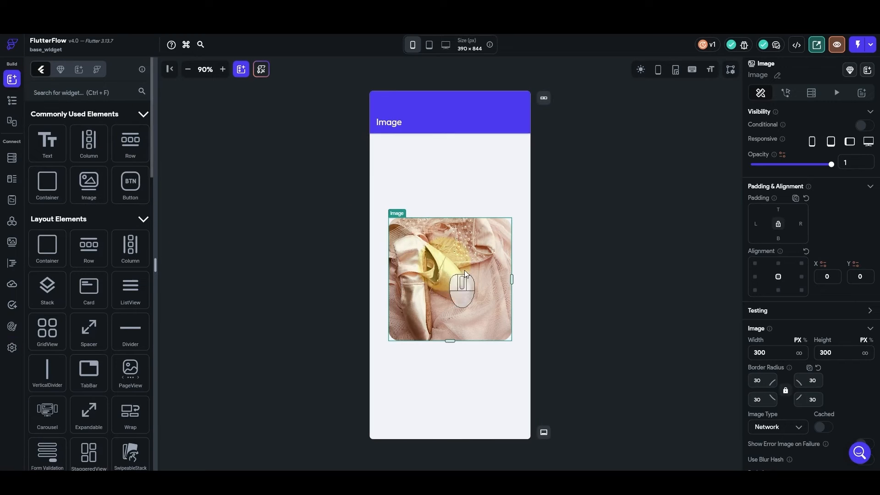
{"action": "scroll", "coordinate": [792, 299], "scroll_direction": "down", "scroll_amount": 3}
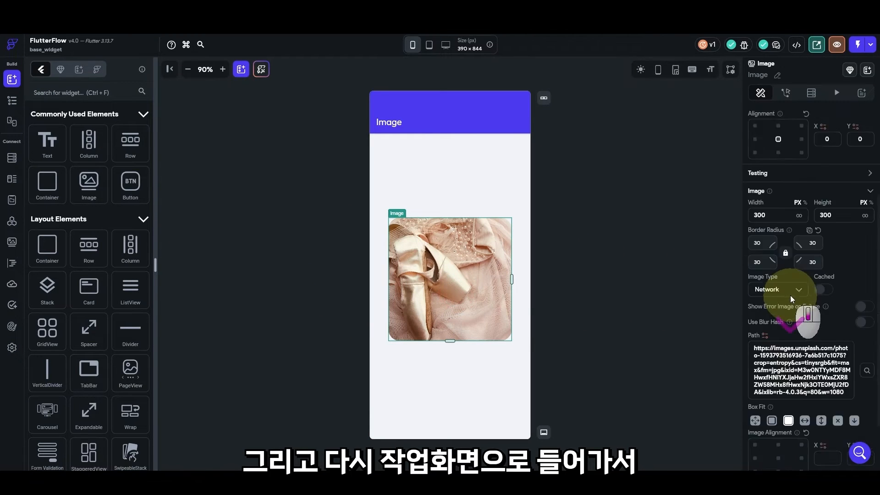
{"action": "scroll", "coordinate": [792, 299], "scroll_direction": "down", "scroll_amount": 2}
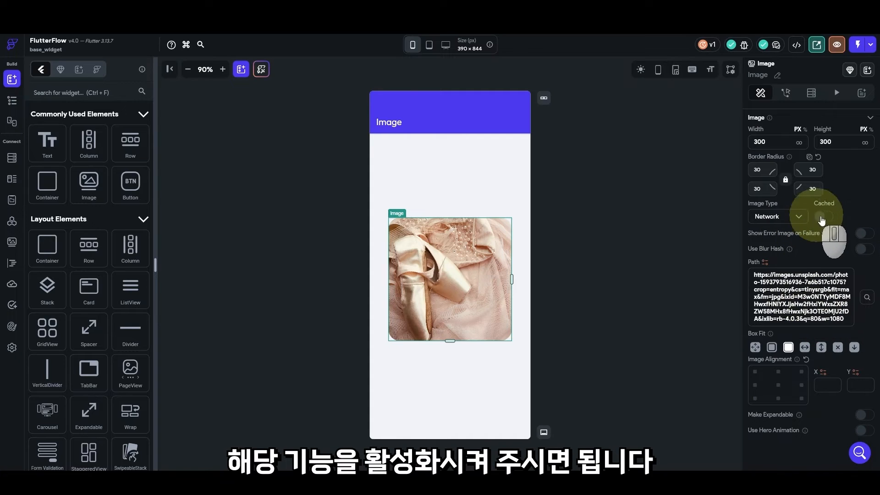
{"action": "left_click", "coordinate": [864, 233]}
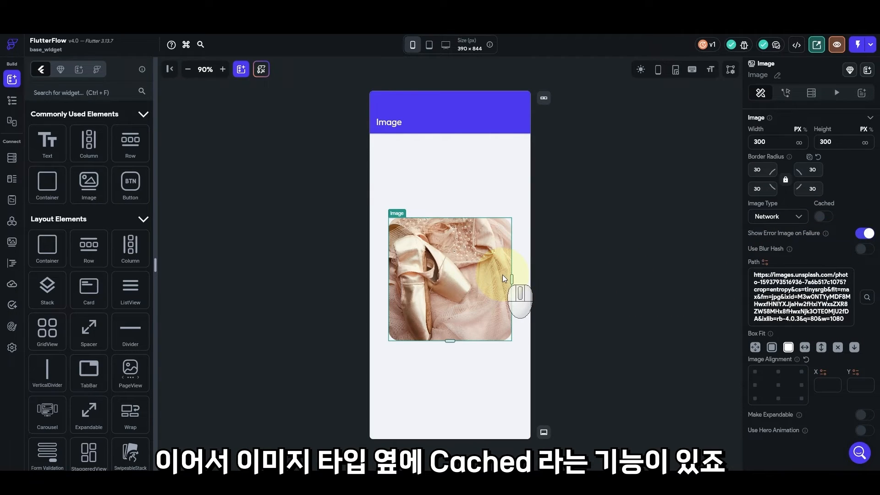
Try the Cached option on the network image, and switch it back off
{"action": "left_click", "coordinate": [829, 217]}
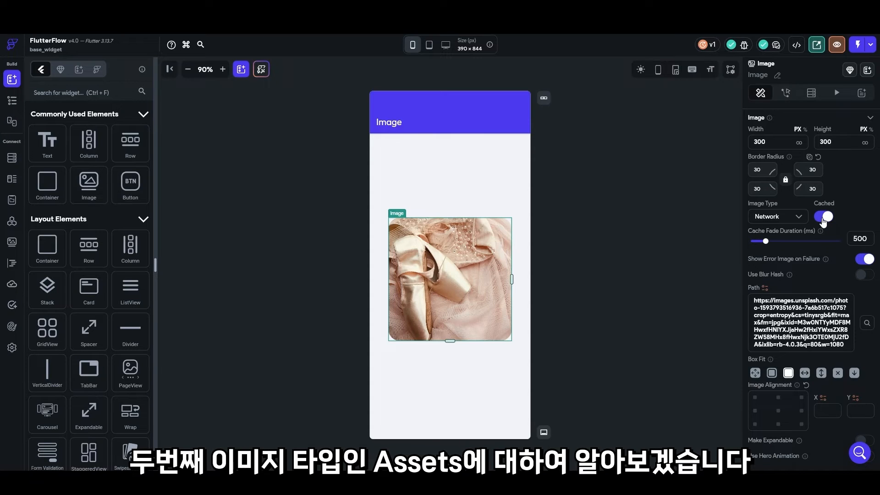
{"action": "left_click", "coordinate": [825, 217]}
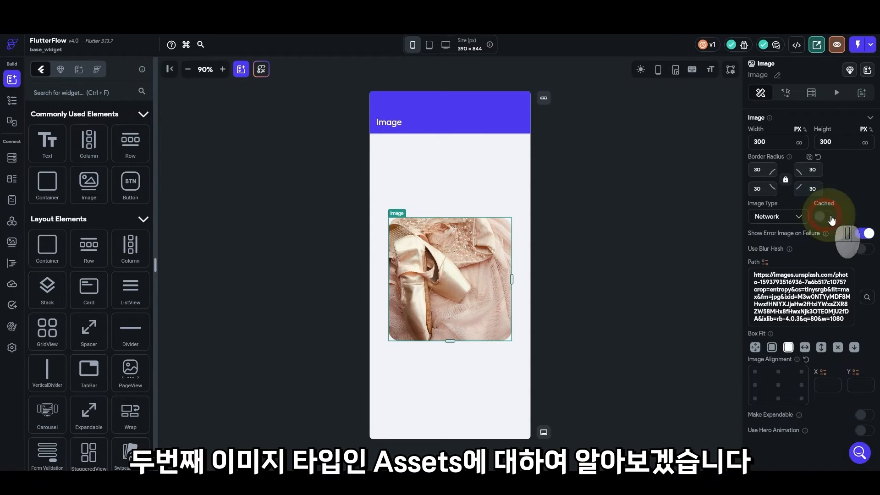
{"action": "left_click", "coordinate": [797, 279]}
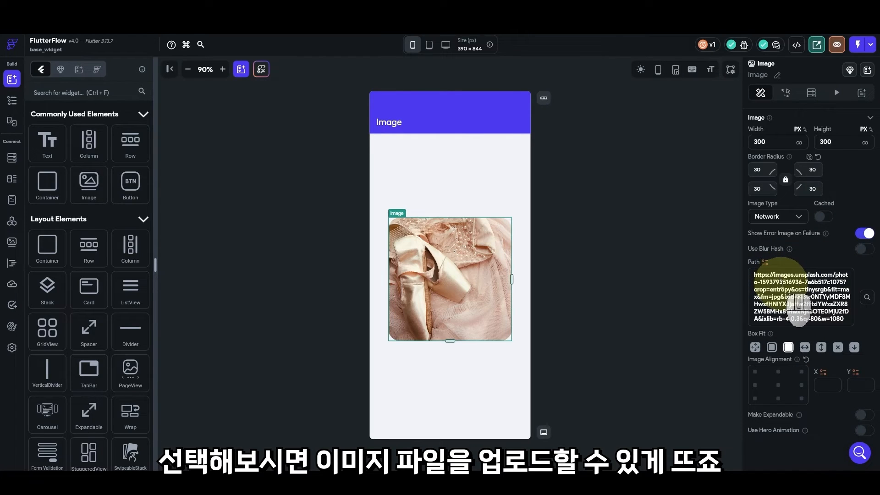
Change the image type to Asset and upload the apple picture as the asset image
{"action": "left_click", "coordinate": [779, 216]}
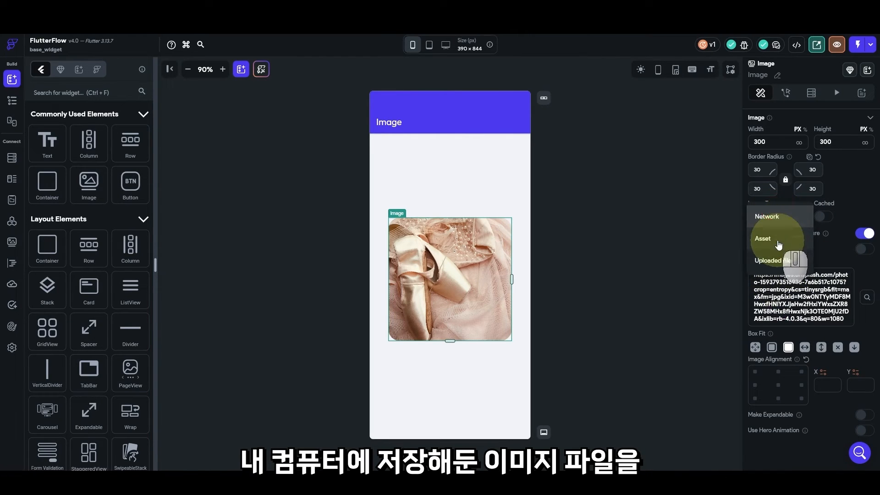
{"action": "left_click", "coordinate": [782, 238]}
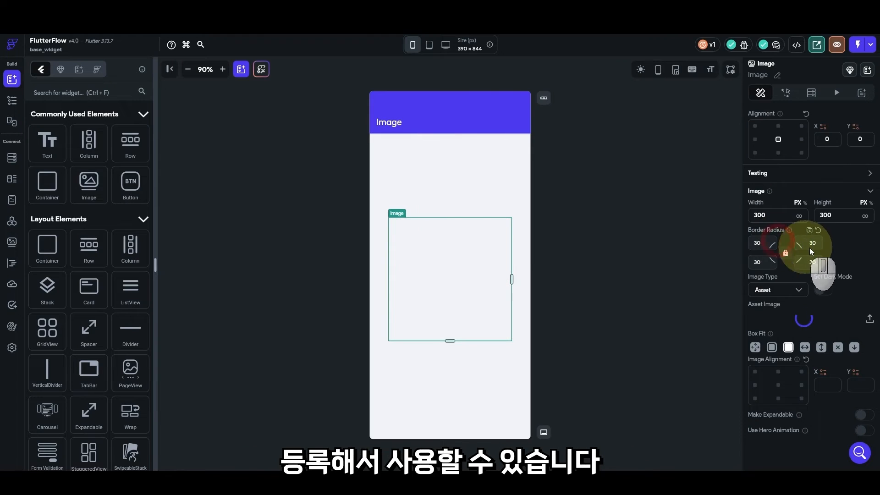
{"action": "left_click", "coordinate": [869, 320]}
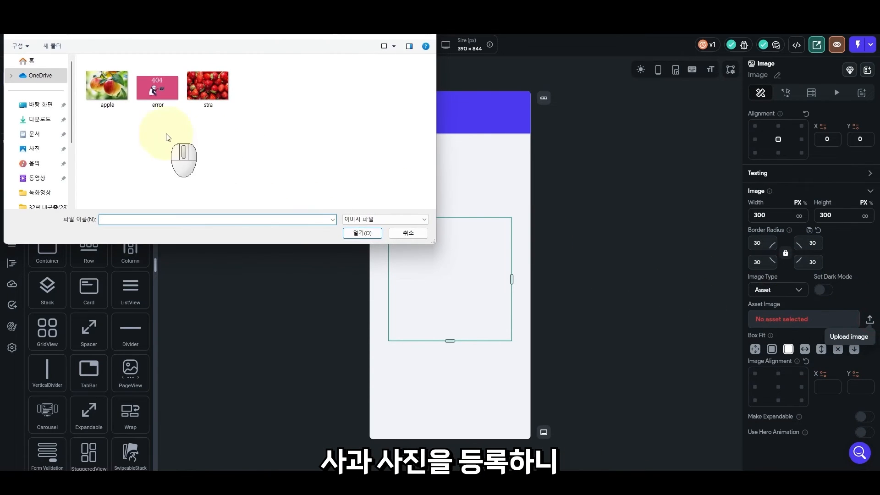
{"action": "double_click", "coordinate": [106, 104]}
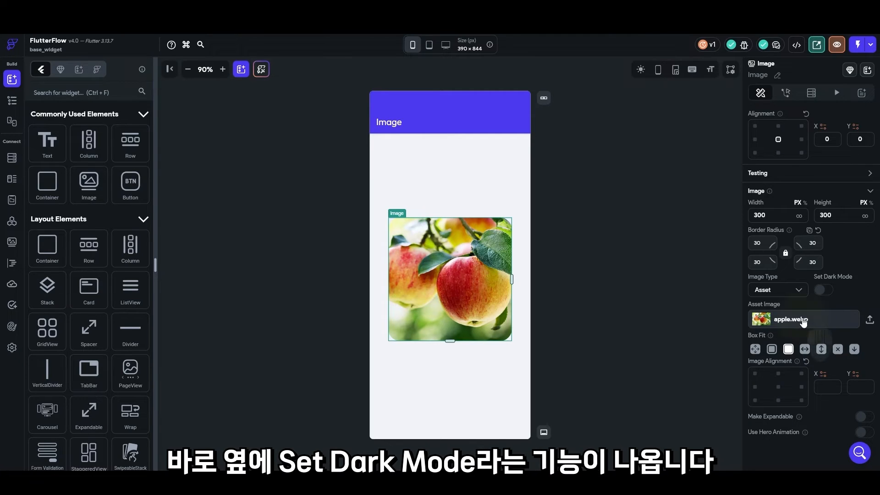
Enable Set Dark Mode for the image and upload the stra picture as its dark mode asset
{"action": "left_click", "coordinate": [825, 290]}
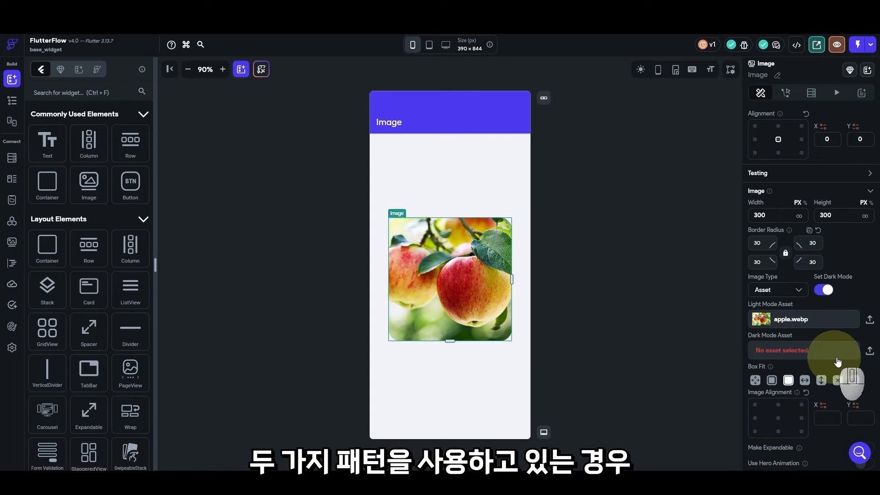
{"action": "left_click", "coordinate": [870, 351]}
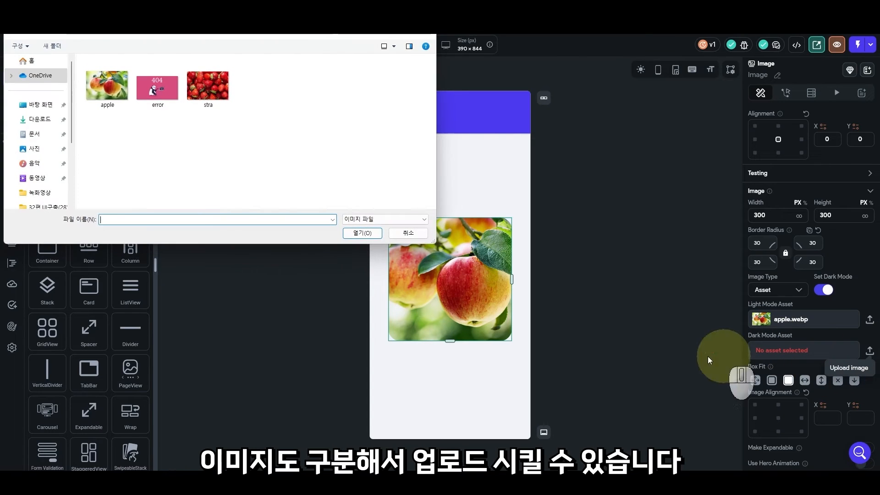
{"action": "double_click", "coordinate": [207, 97]}
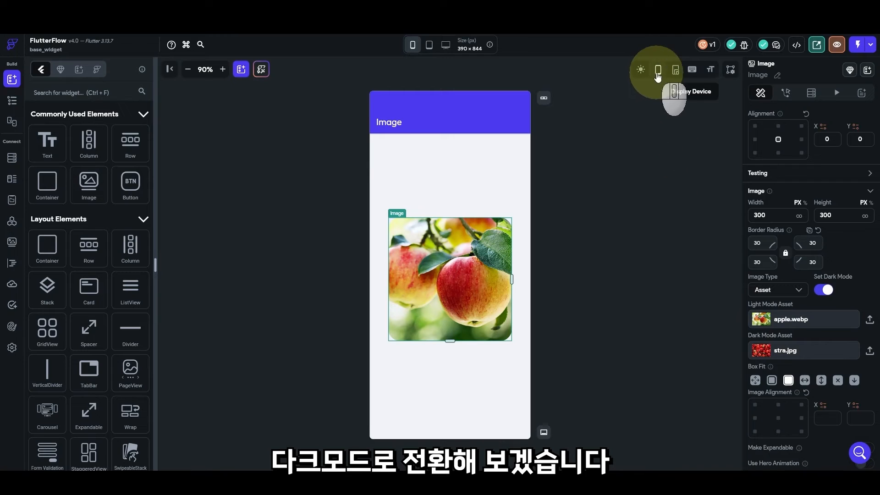
Preview the page canvas in dark mode, and switch it back to light mode
{"action": "left_click", "coordinate": [641, 70]}
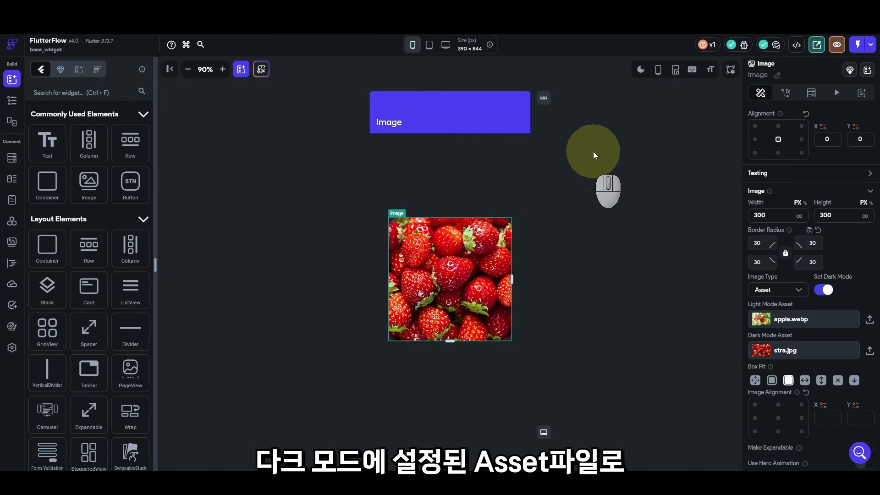
{"action": "left_click", "coordinate": [641, 69]}
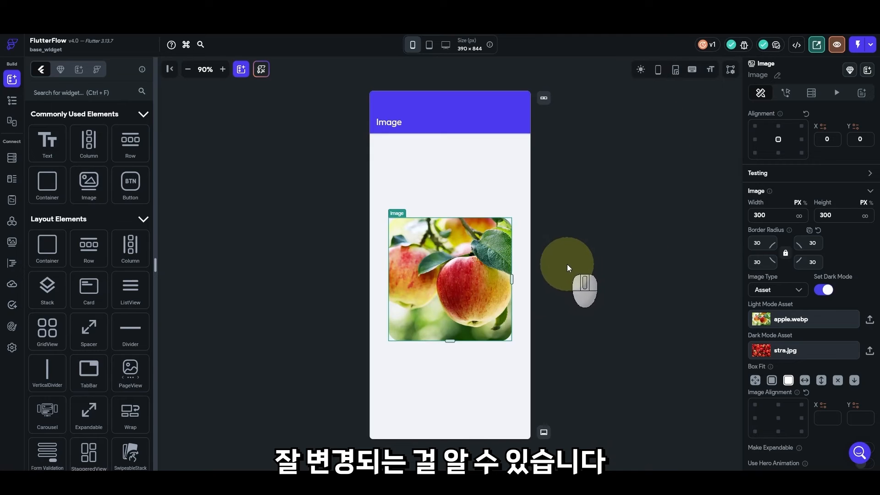
Try every Box Fit option on the image in turn, from fill through scale down, and restore the cover fit
{"action": "scroll", "coordinate": [808, 334], "scroll_direction": "down", "scroll_amount": 1}
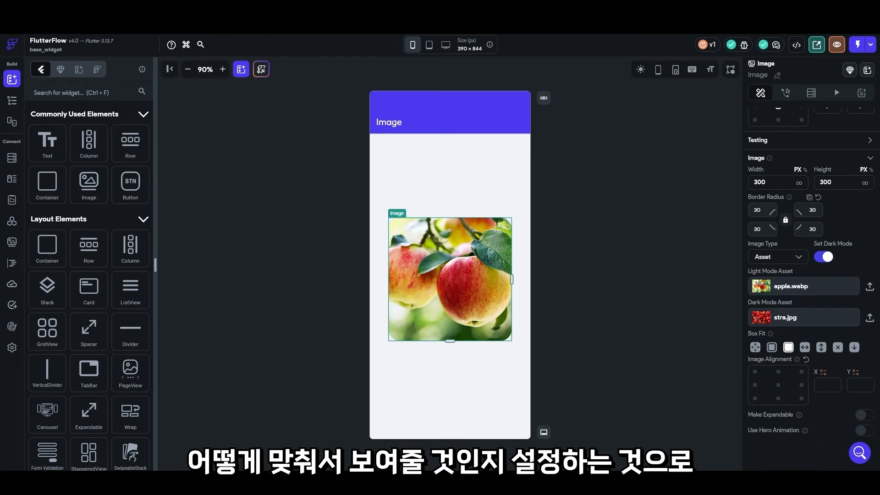
{"action": "left_click", "coordinate": [755, 348]}
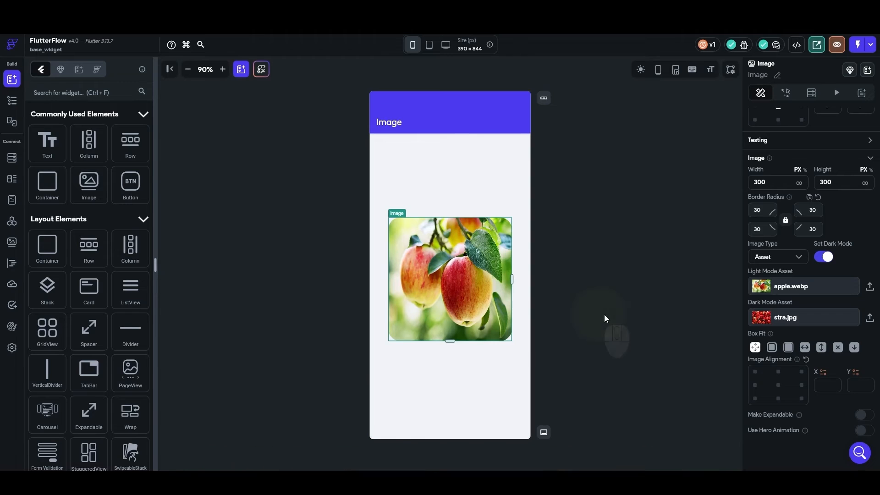
{"action": "left_click", "coordinate": [772, 348]}
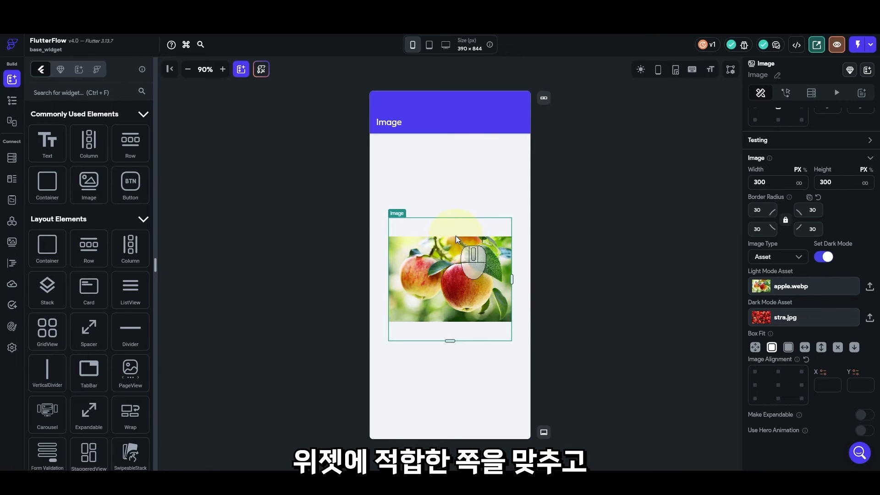
{"action": "left_click", "coordinate": [789, 348]}
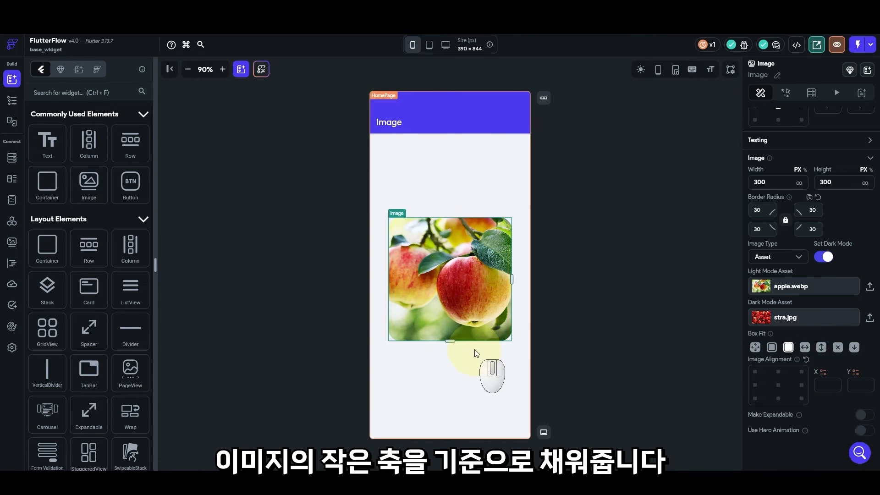
{"action": "left_click", "coordinate": [805, 348]}
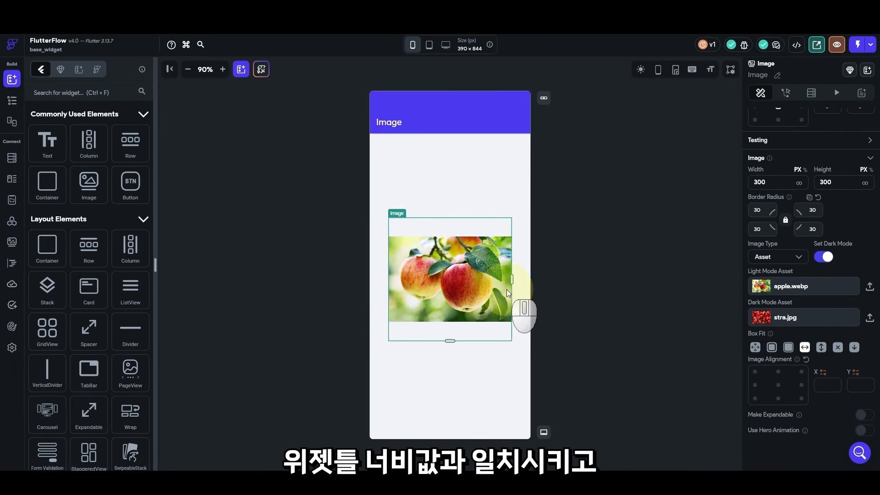
{"action": "left_click", "coordinate": [822, 348]}
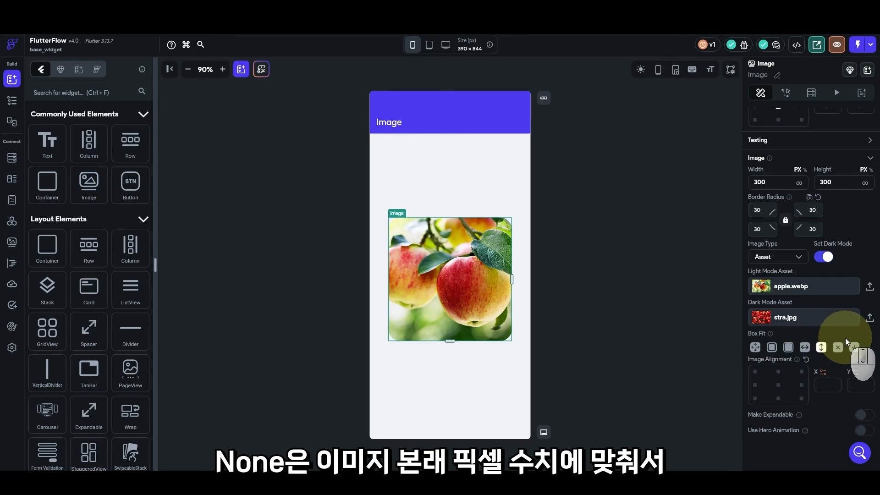
{"action": "left_click", "coordinate": [838, 349]}
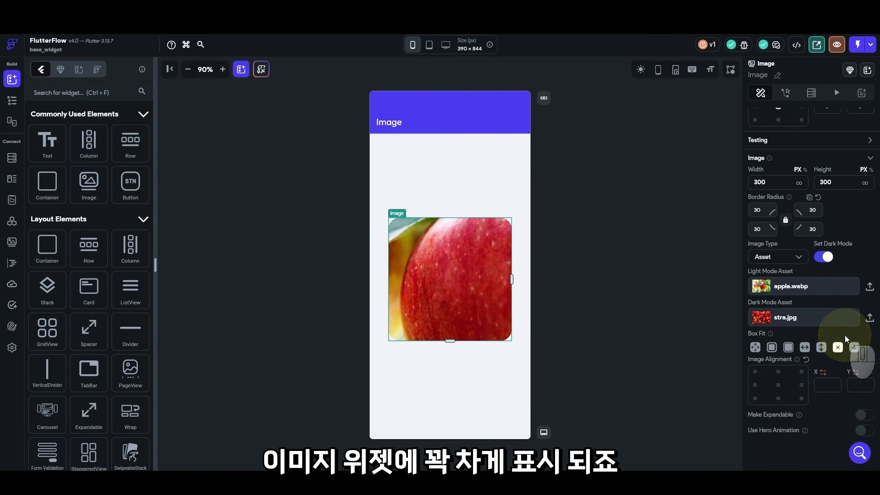
{"action": "left_click", "coordinate": [854, 347]}
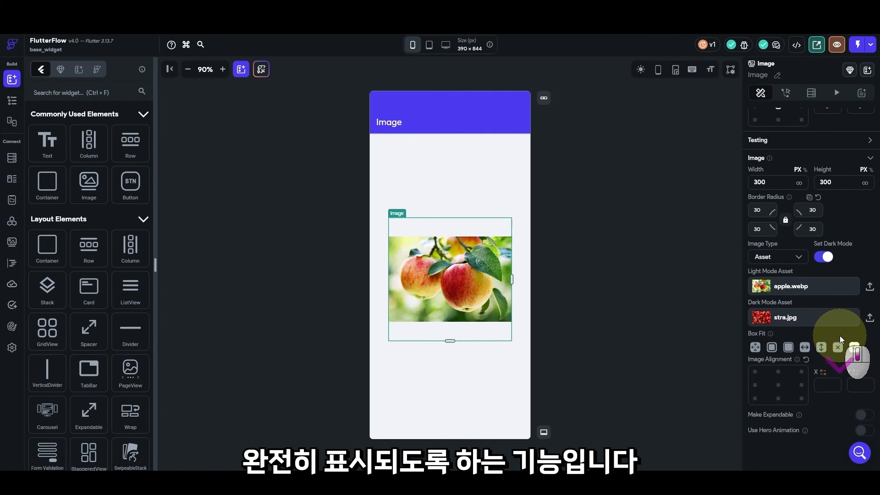
{"action": "left_click", "coordinate": [788, 347]}
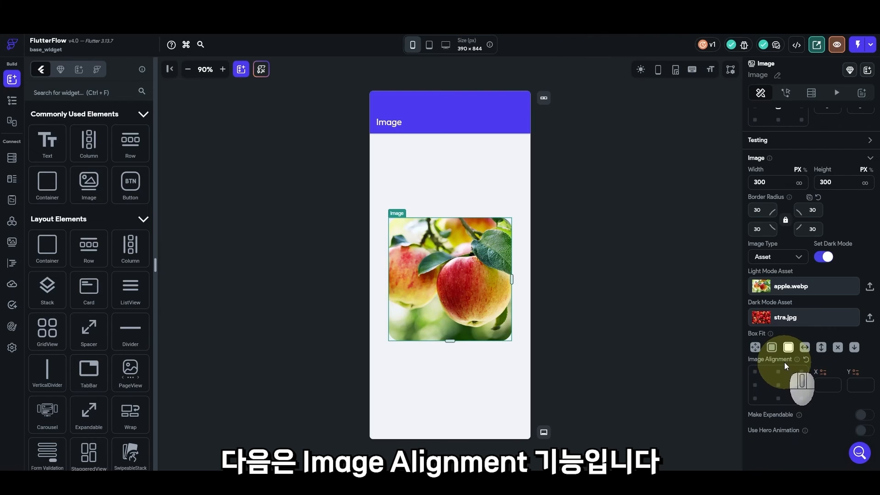
Try several Image Alignment positions along the edges and corners of the grid, and set the image to centre alignment (X 0, Y 0)
{"action": "left_click", "coordinate": [756, 373]}
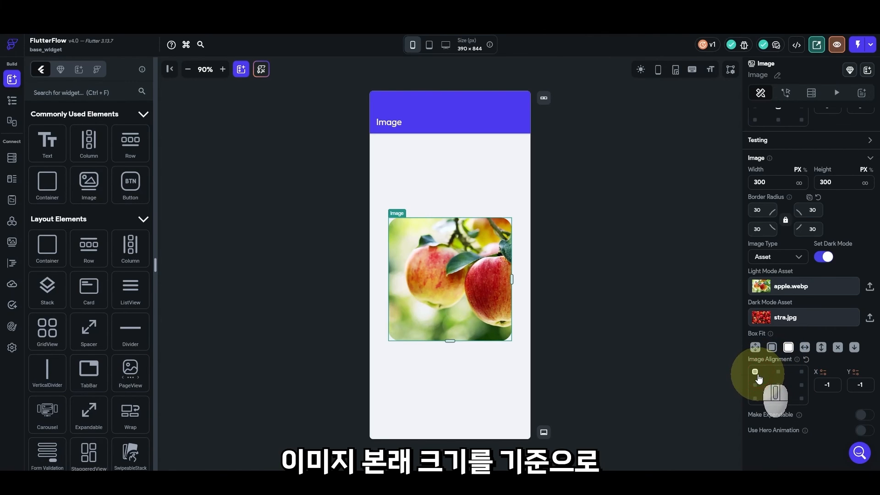
{"action": "left_click", "coordinate": [756, 386]}
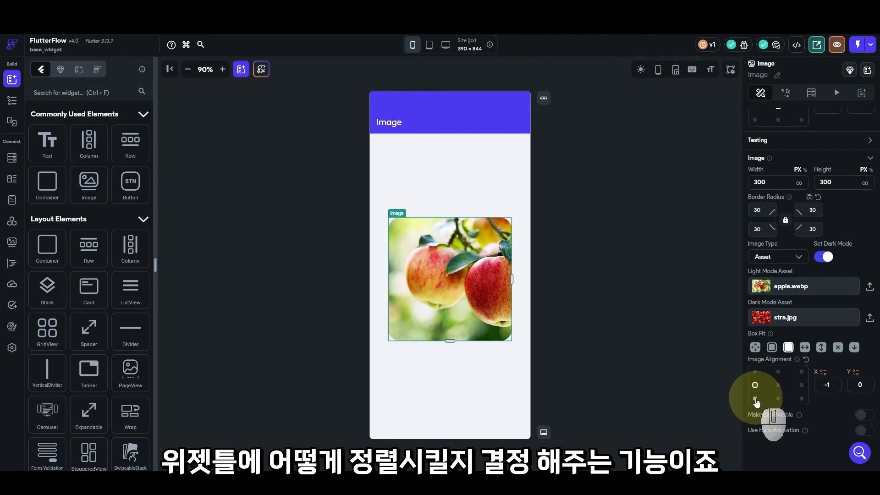
{"action": "left_click", "coordinate": [778, 398]}
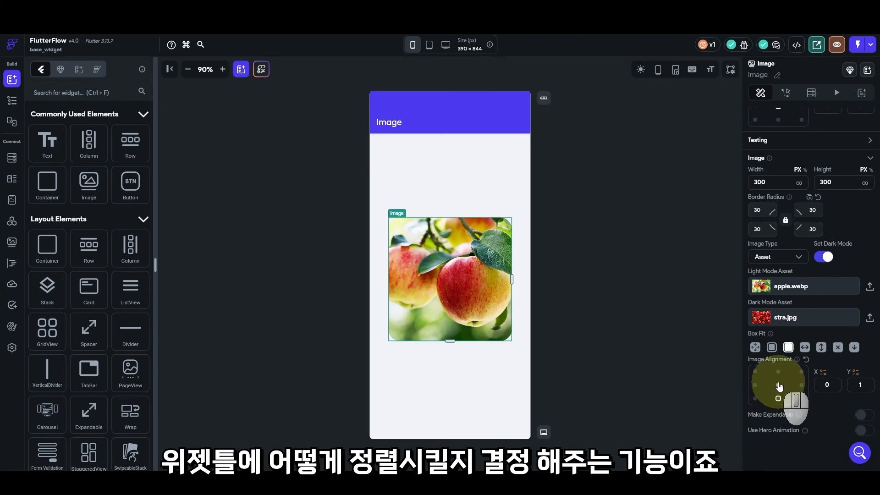
{"action": "left_click", "coordinate": [778, 385]}
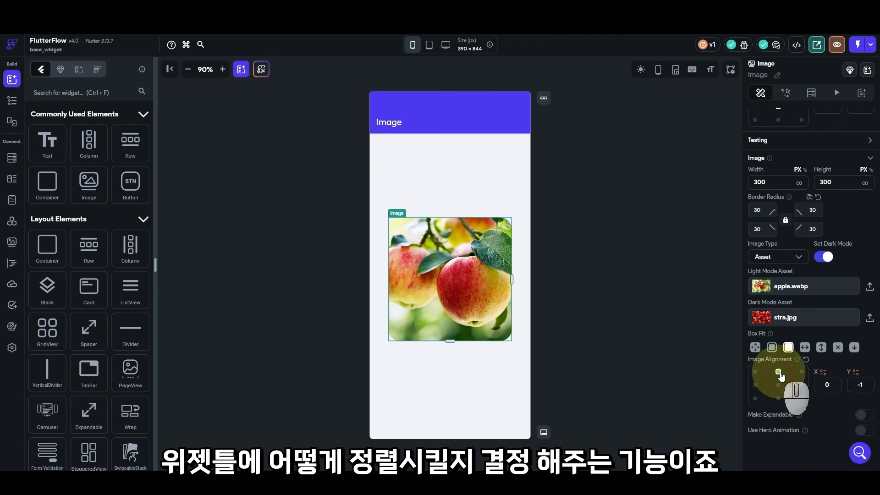
{"action": "left_click", "coordinate": [801, 372]}
{"action": "left_click", "coordinate": [801, 398]}
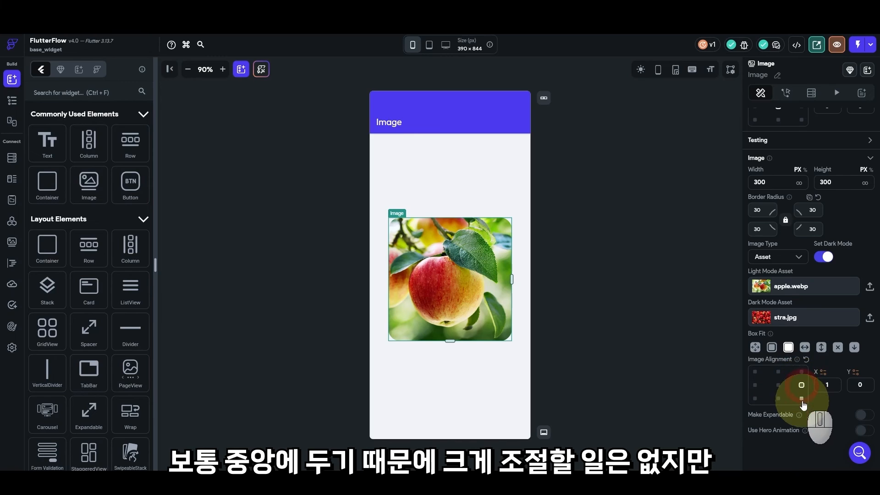
{"action": "left_click", "coordinate": [755, 373]}
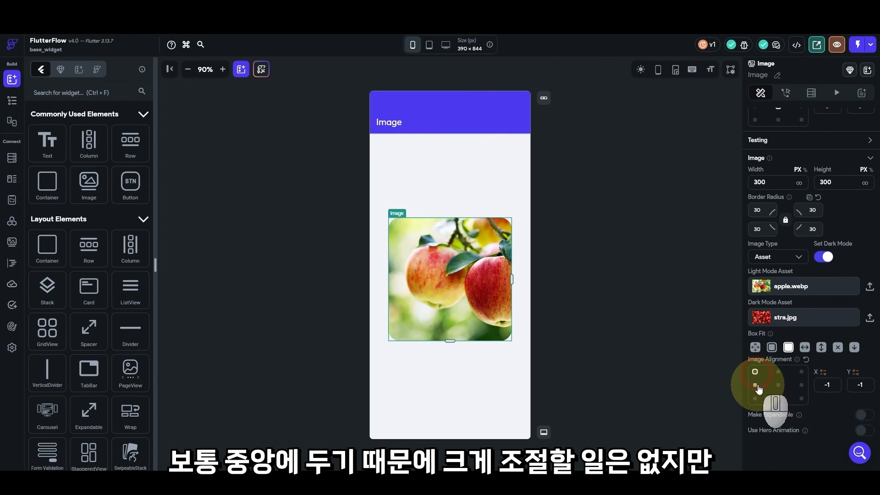
{"action": "left_click", "coordinate": [779, 384]}
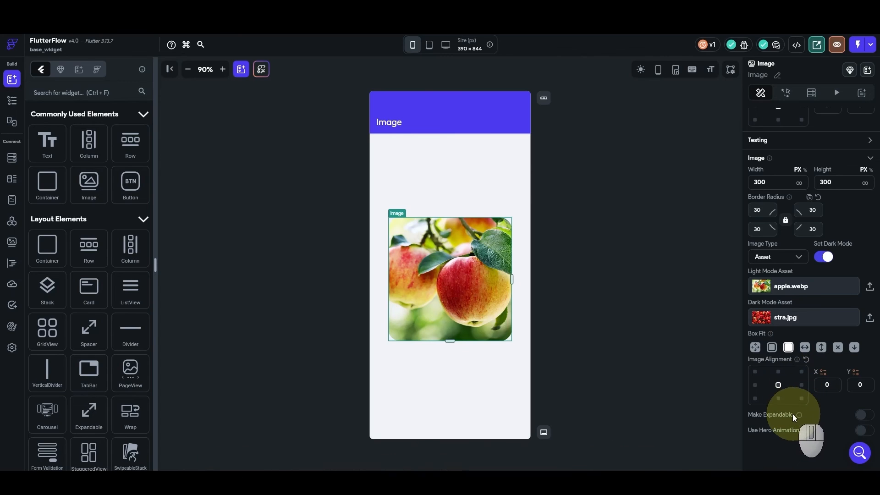
Enable Make Expandable and Use Hero Animation for the image, and look at the Hero Tag choices without selecting one
{"action": "left_click", "coordinate": [868, 417]}
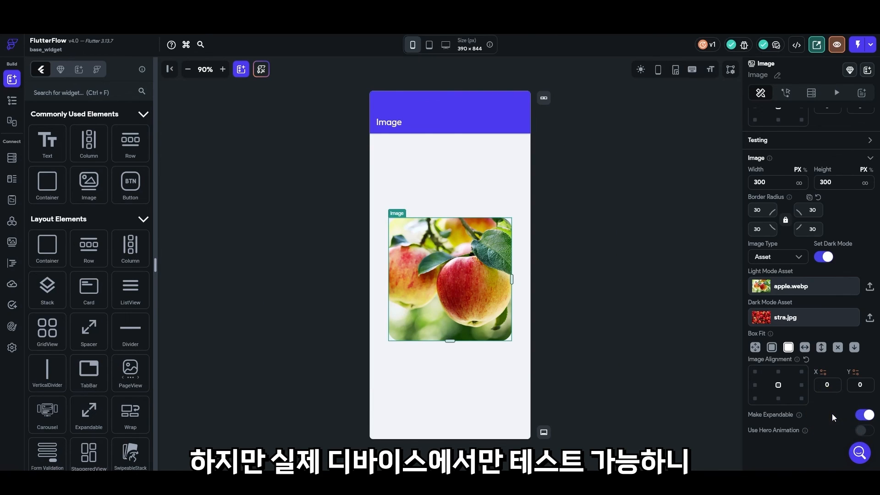
{"action": "left_click", "coordinate": [816, 413]}
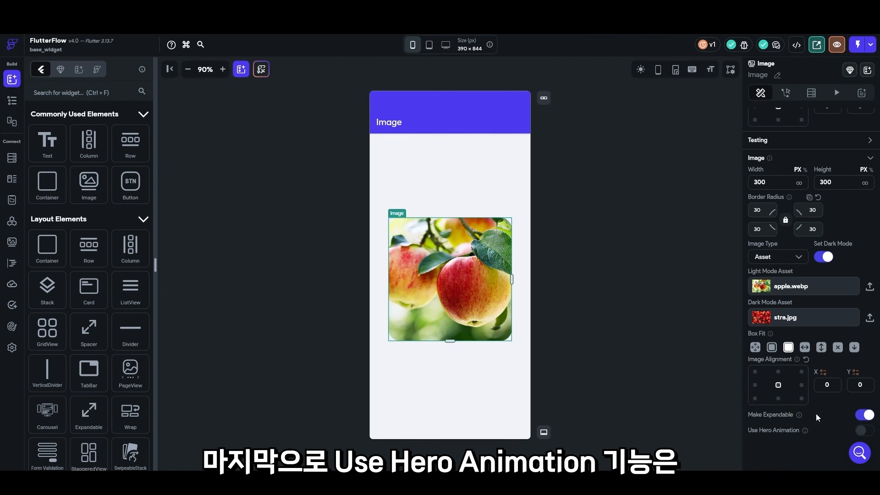
{"action": "left_click", "coordinate": [864, 430]}
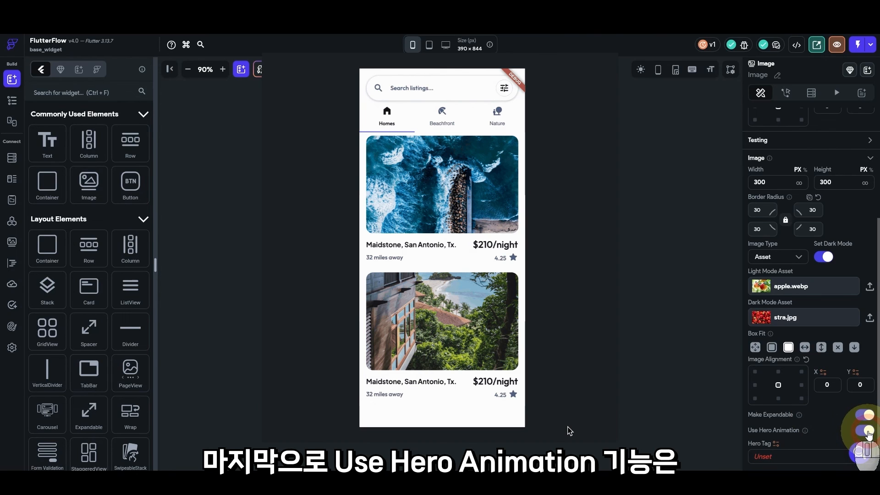
{"action": "scroll", "coordinate": [865, 417], "scroll_direction": "down", "scroll_amount": 1}
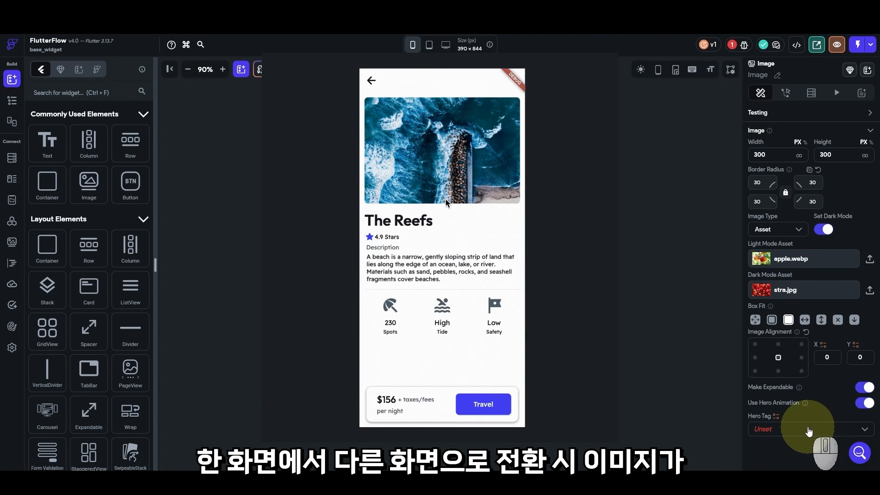
{"action": "left_click", "coordinate": [809, 429]}
{"action": "left_click", "coordinate": [830, 409]}
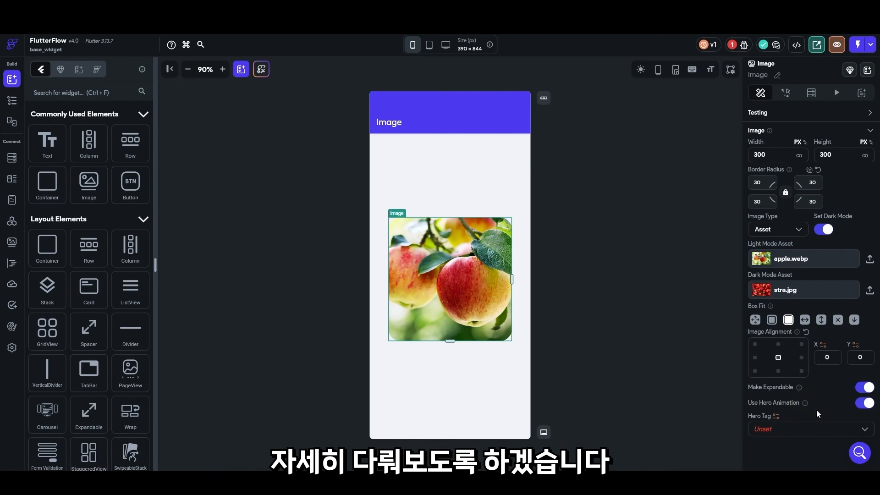
{"action": "left_click", "coordinate": [809, 407]}
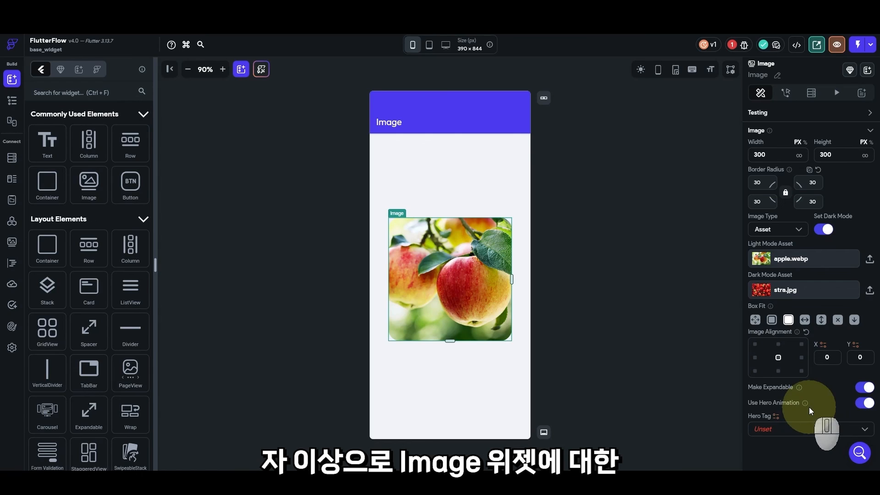